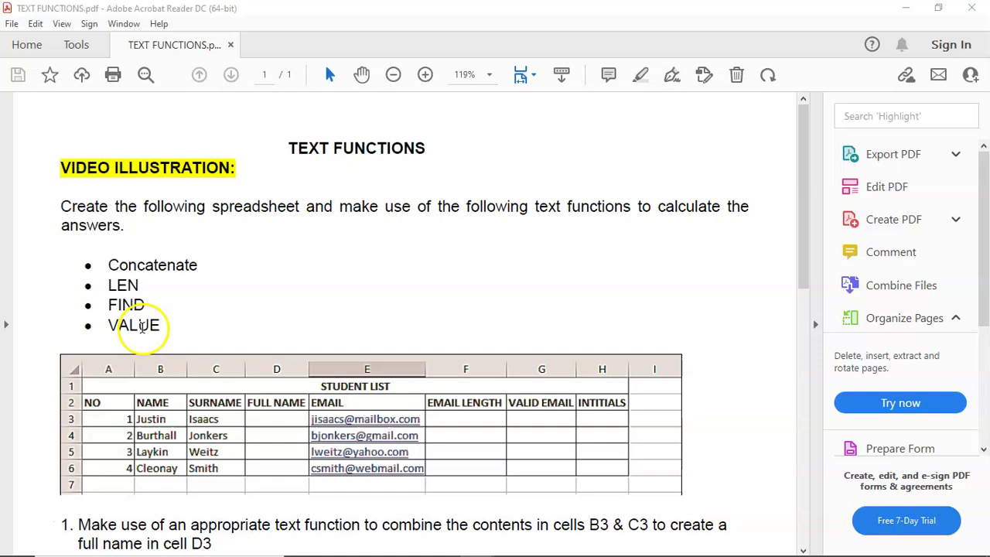
# - Scroll through the TEXT FUNCTIONS task sheet to read the instructions
pyautogui.scroll(-5, 205, 308)
pyautogui.scroll(3, 216, 297)
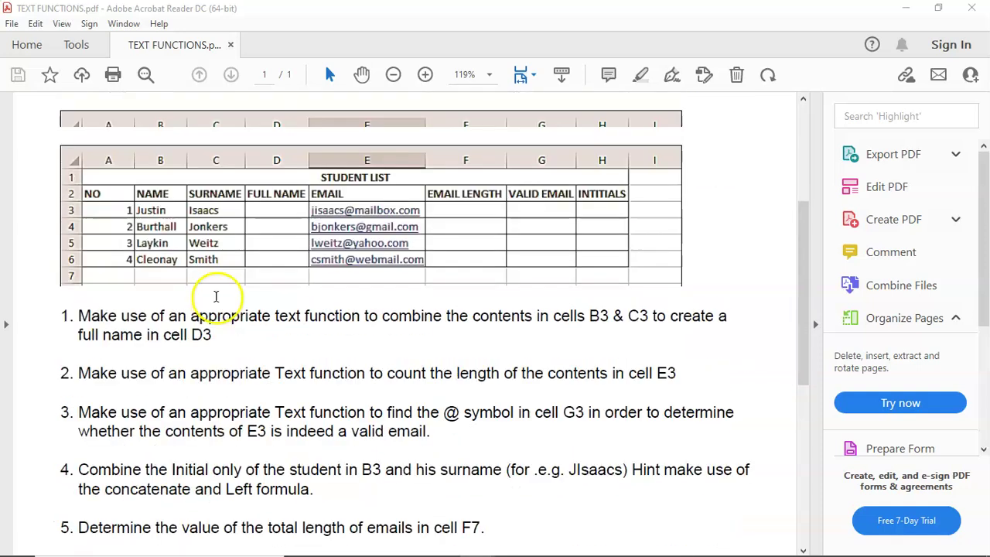
pyautogui.scroll(-3, 221, 290)
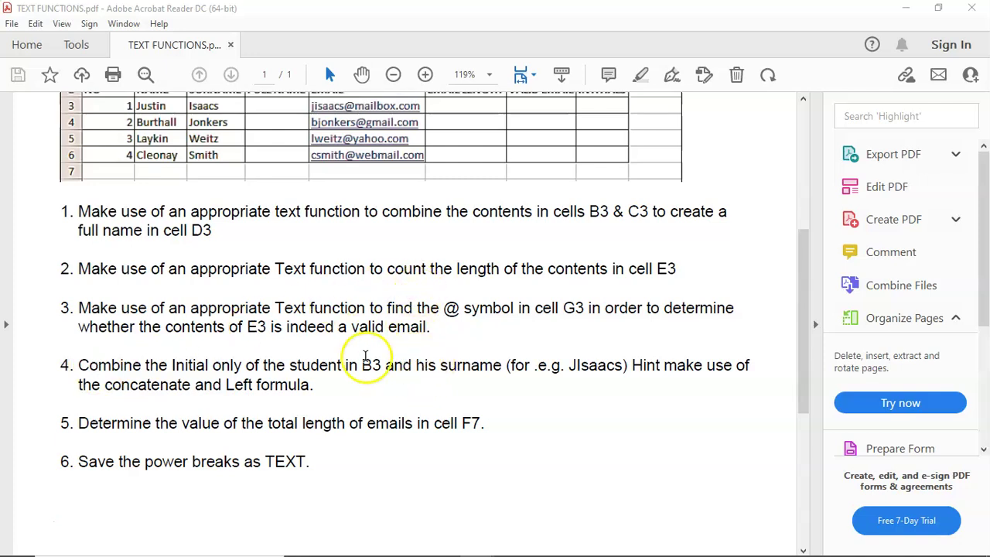
pyautogui.scroll(-5, 347, 425)
pyautogui.scroll(4, 348, 424)
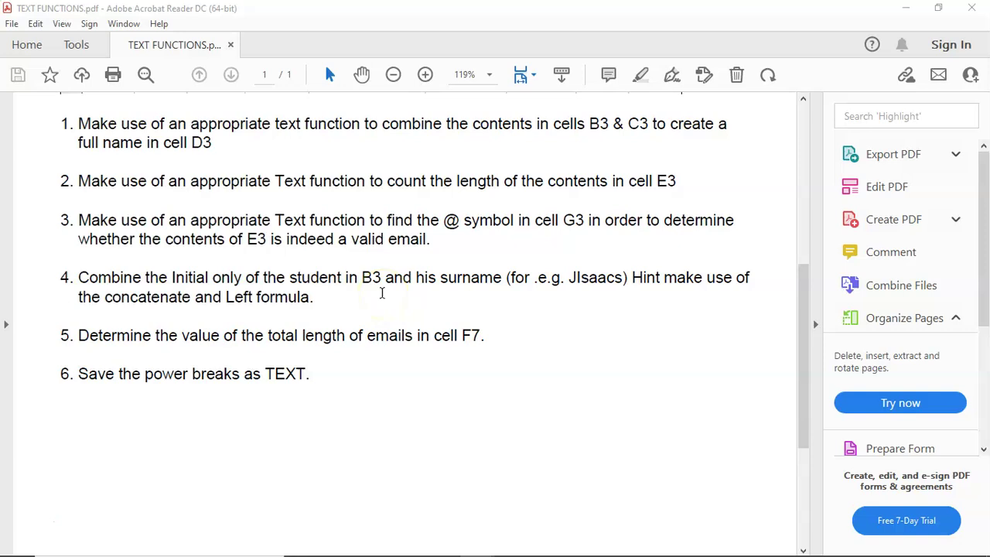
pyautogui.scroll(5, 387, 301)
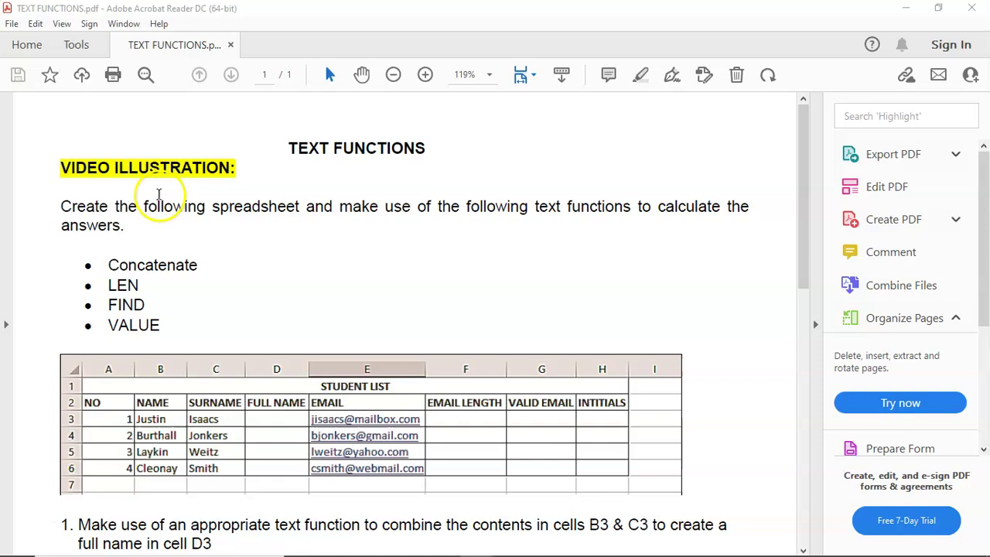
# - Switch to the STUDENT_LIST workbook, then back to the TEXT FUNCTIONS task sheet
pyautogui.moveTo(655, 551)
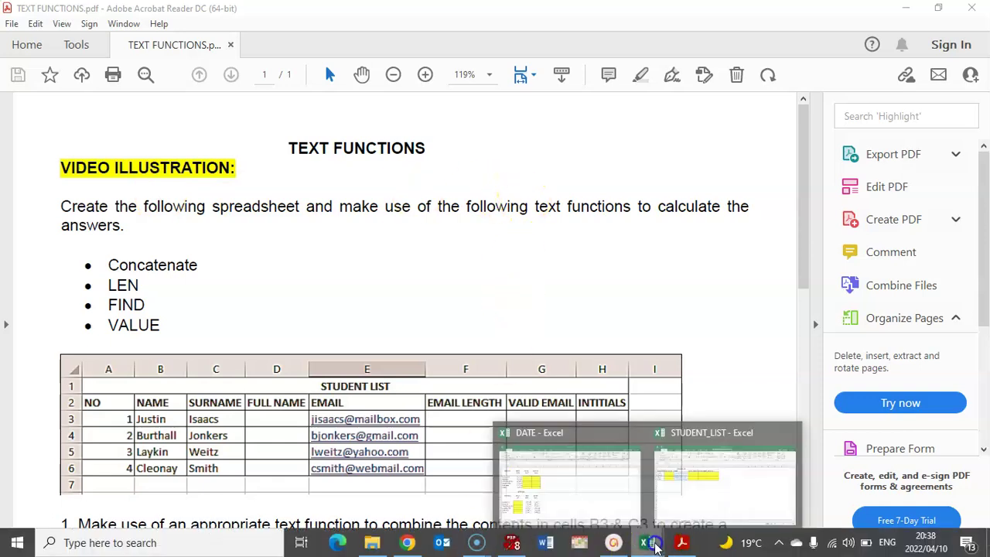
pyautogui.click(680, 487)
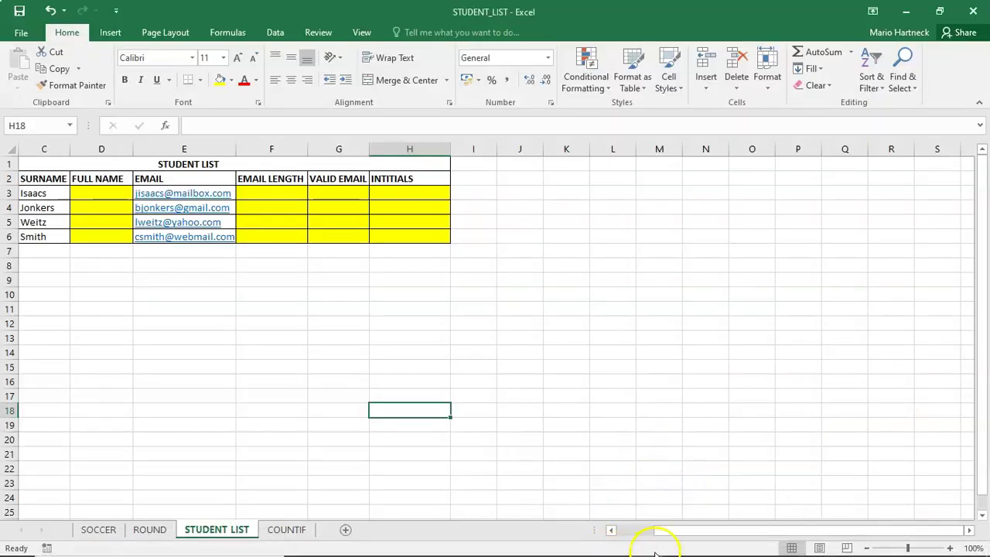
pyautogui.click(681, 542)
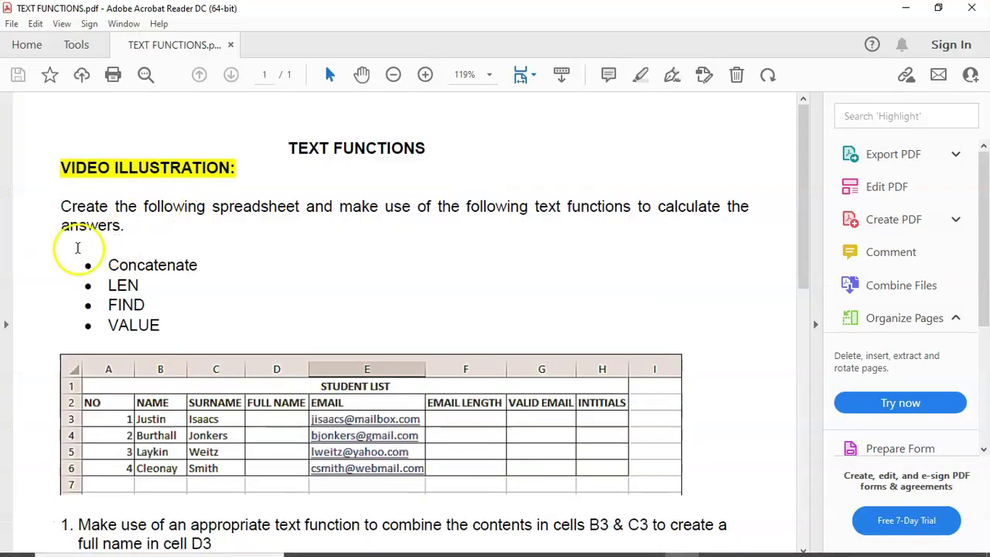
pyautogui.scroll(-3, 131, 248)
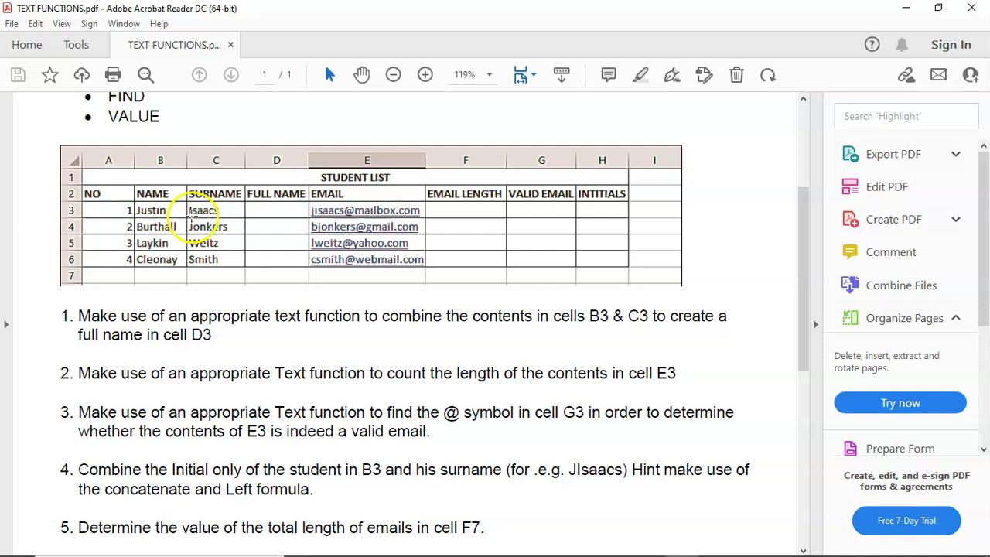
# - Return to the STUDENT_LIST workbook, select D3 and open Insert Function from Formulas
pyautogui.moveTo(557, 548)
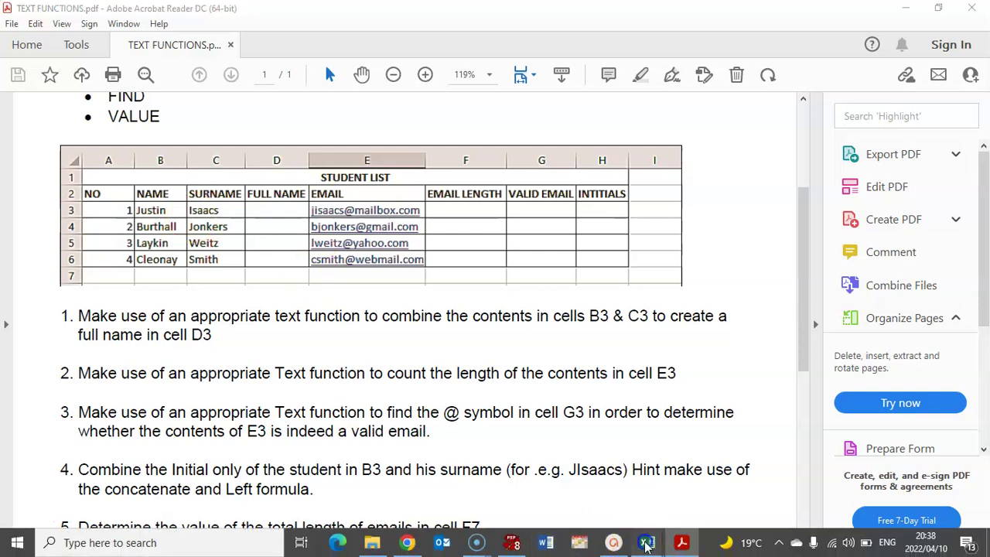
pyautogui.moveTo(642, 545)
pyautogui.click(742, 470)
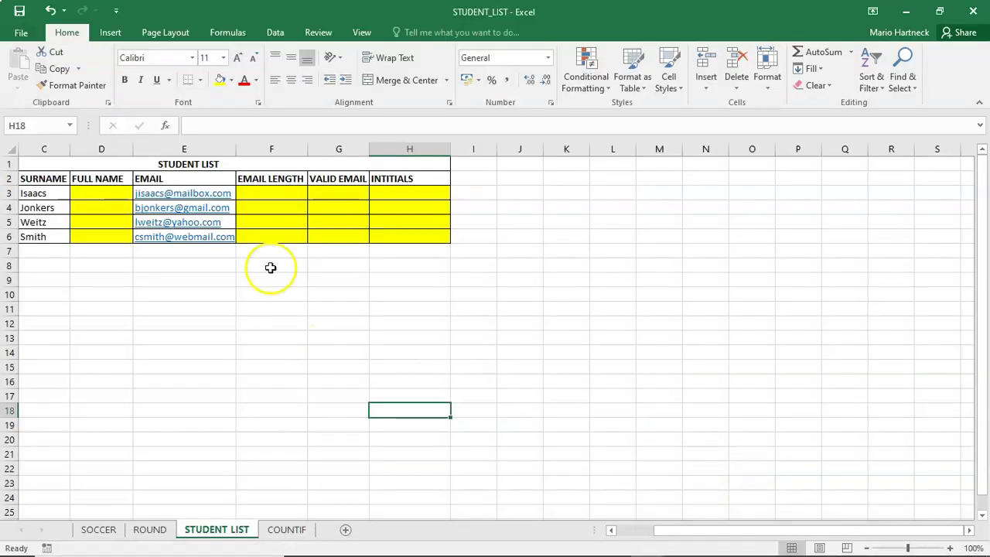
pyautogui.click(114, 192)
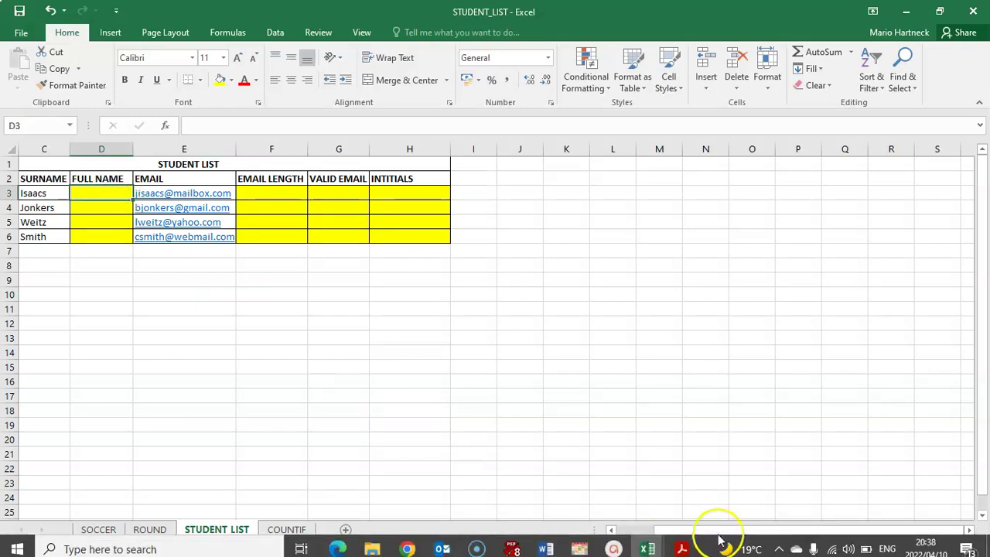
pyautogui.moveTo(717, 530); pyautogui.dragTo(625, 528)
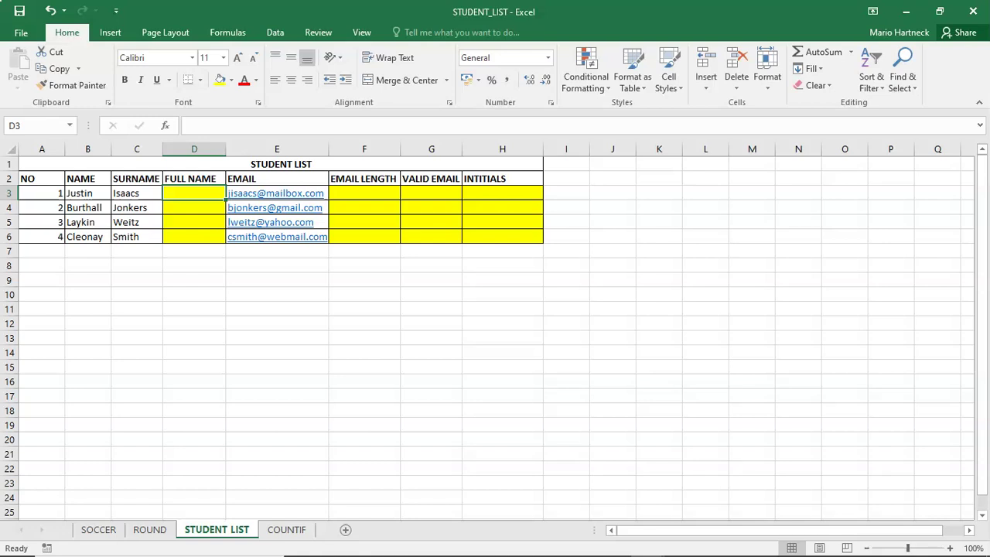
pyautogui.click(228, 35)
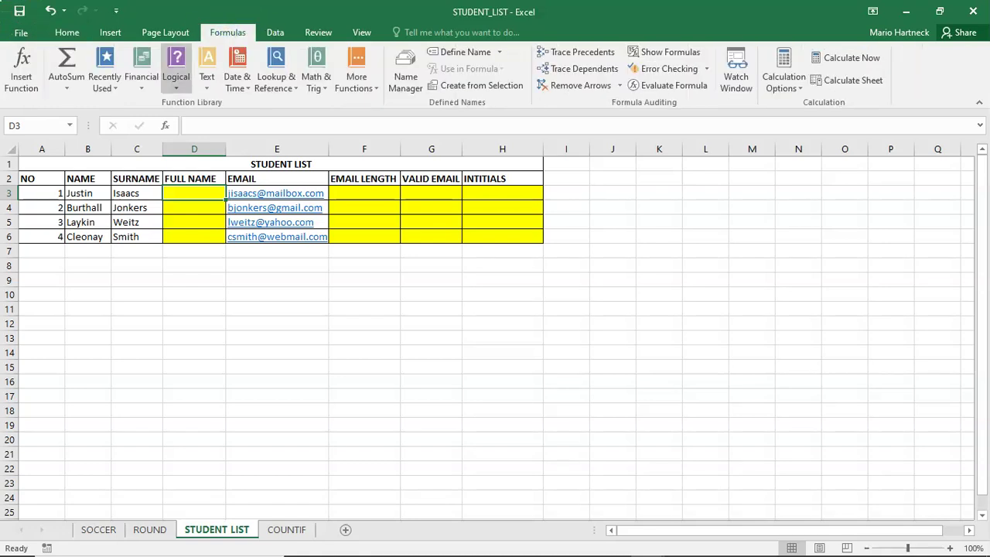
pyautogui.click(11, 82)
# - Search for CONCATENATE and open its Function Arguments for D3
pyautogui.write('CONC')
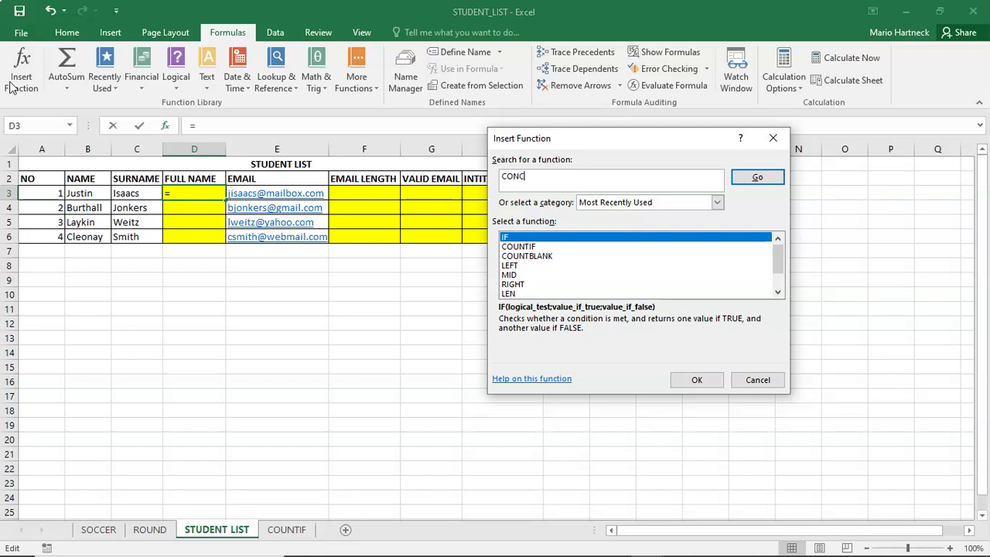
pyautogui.write('ATENATE')
pyautogui.press('Return')
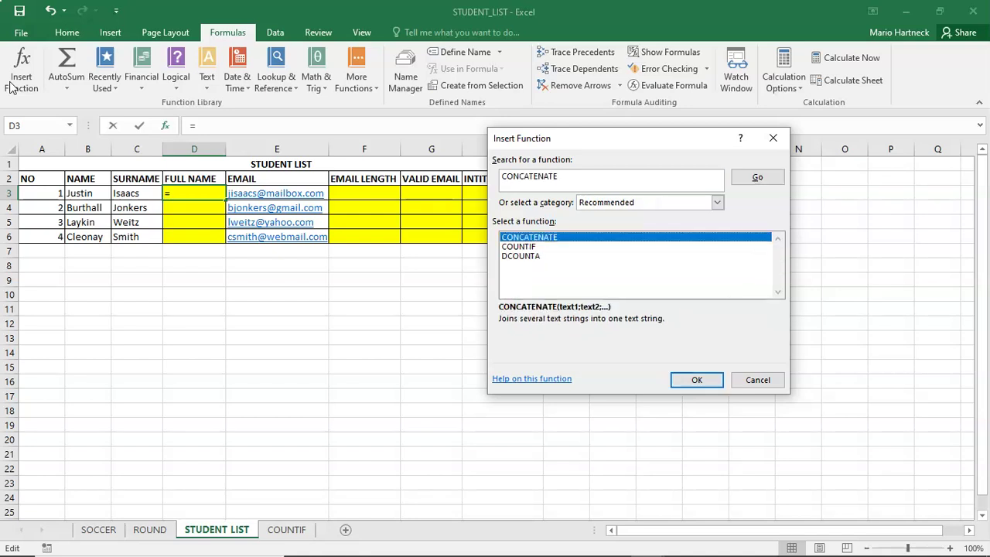
pyautogui.click(694, 379)
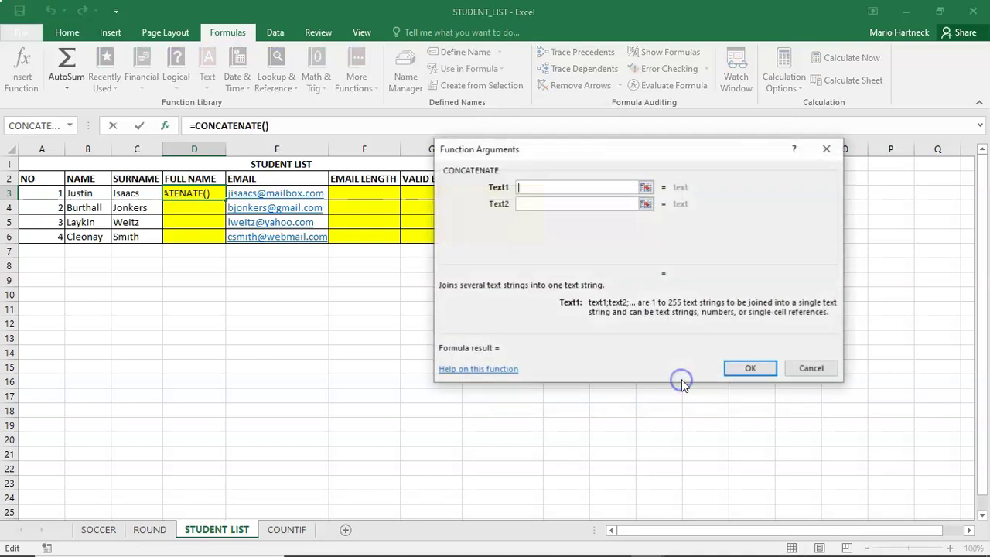
# - Set the CONCATENATE arguments to B3, " " and C3, giving =CONCATENATE(B3;" ";C3)
pyautogui.click(530, 203)
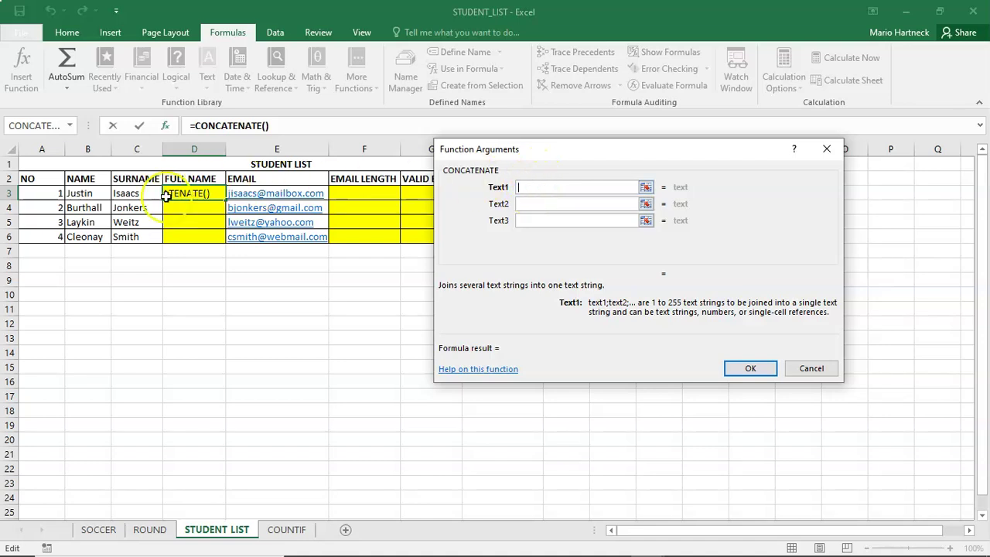
pyautogui.click(91, 194)
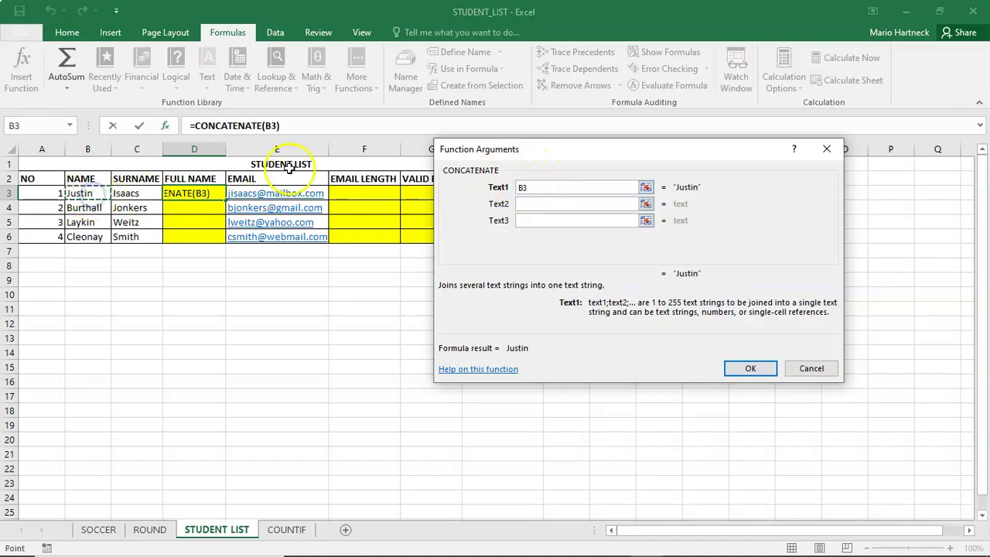
pyautogui.click(525, 220)
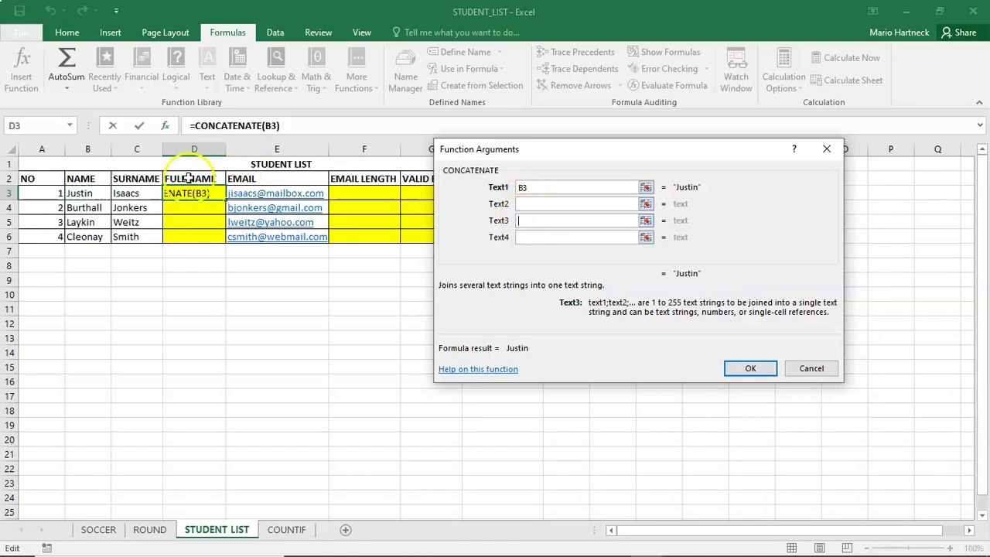
pyautogui.click(132, 193)
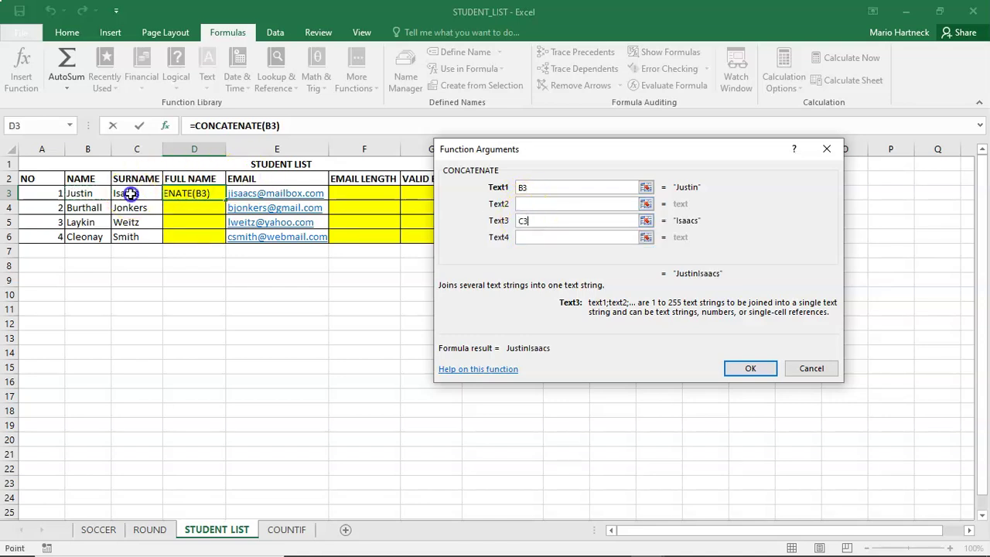
pyautogui.click(529, 203)
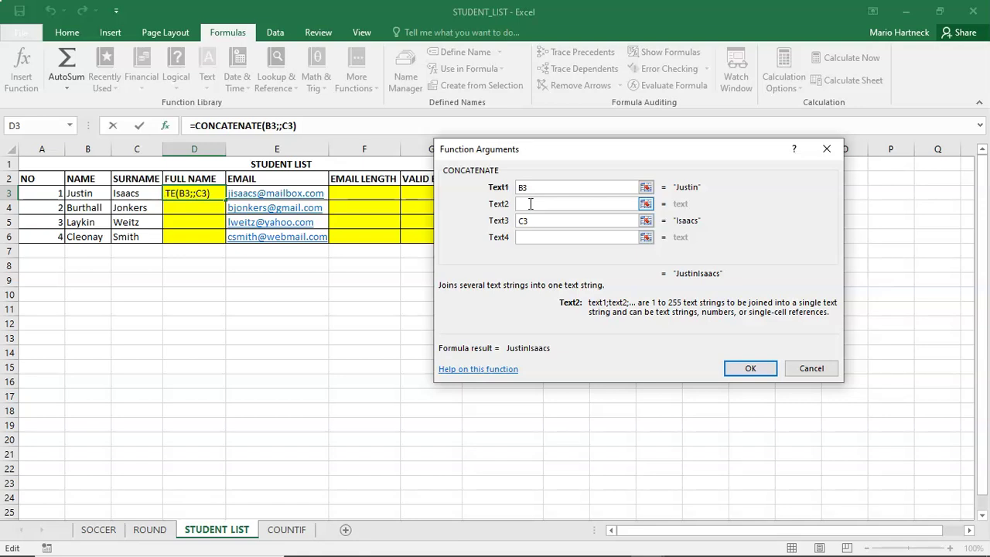
pyautogui.write('"')
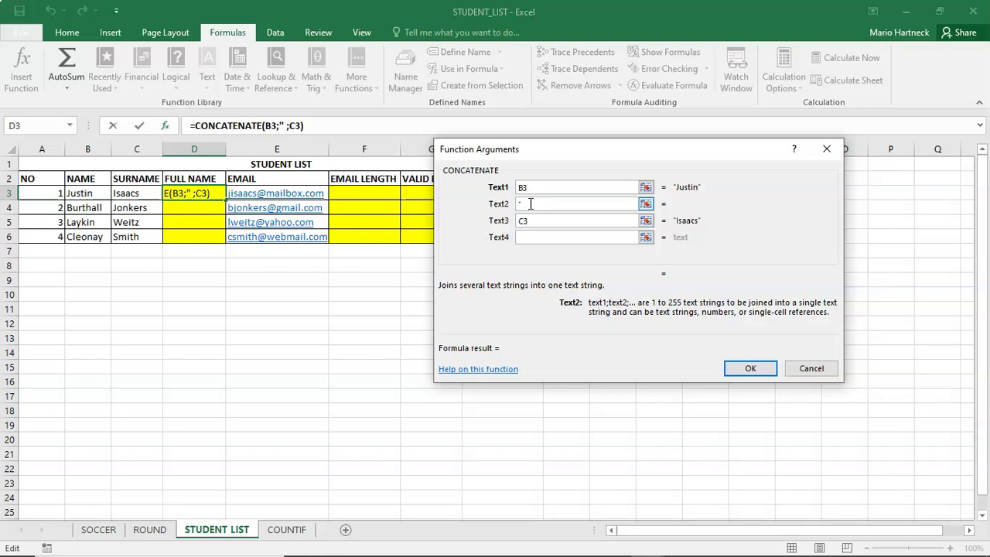
pyautogui.write(' "')
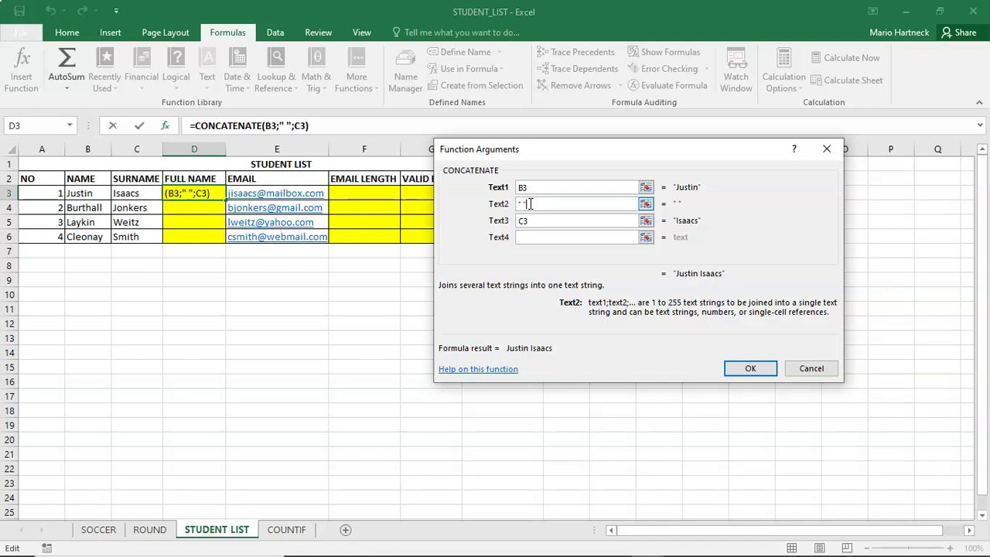
pyautogui.click(739, 366)
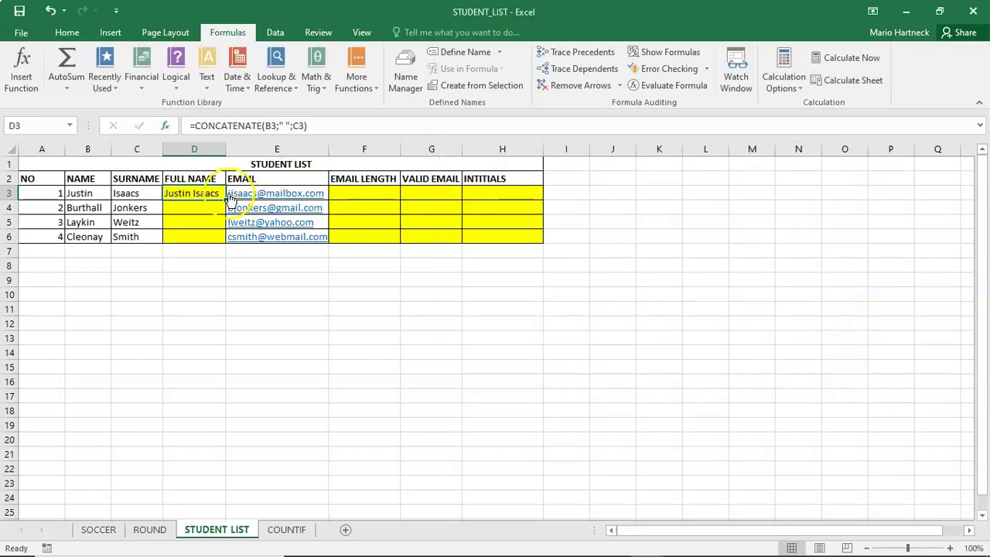
# - Fill the full-name formula down through D6, select F3, and check the task sheet
pyautogui.moveTo(225, 199); pyautogui.dragTo(221, 245)
pyautogui.click(364, 191)
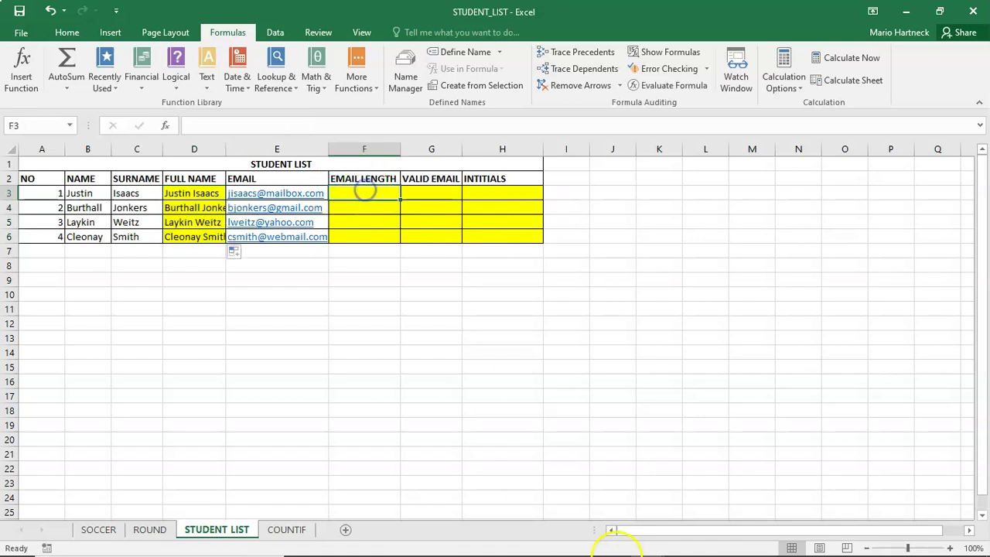
pyautogui.moveTo(608, 541)
pyautogui.click(682, 542)
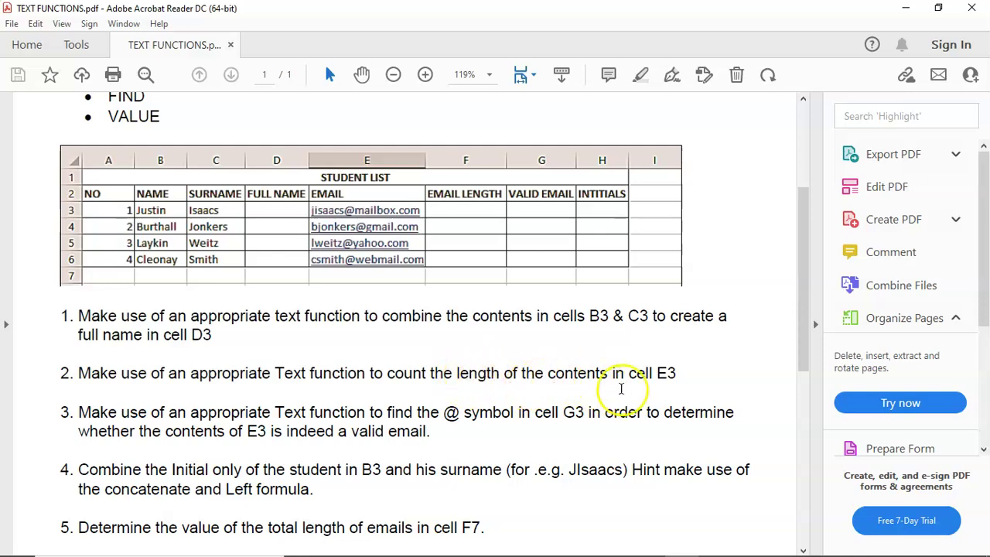
# - Bring the STUDENT_LIST workbook back to the front
pyautogui.moveTo(495, 552)
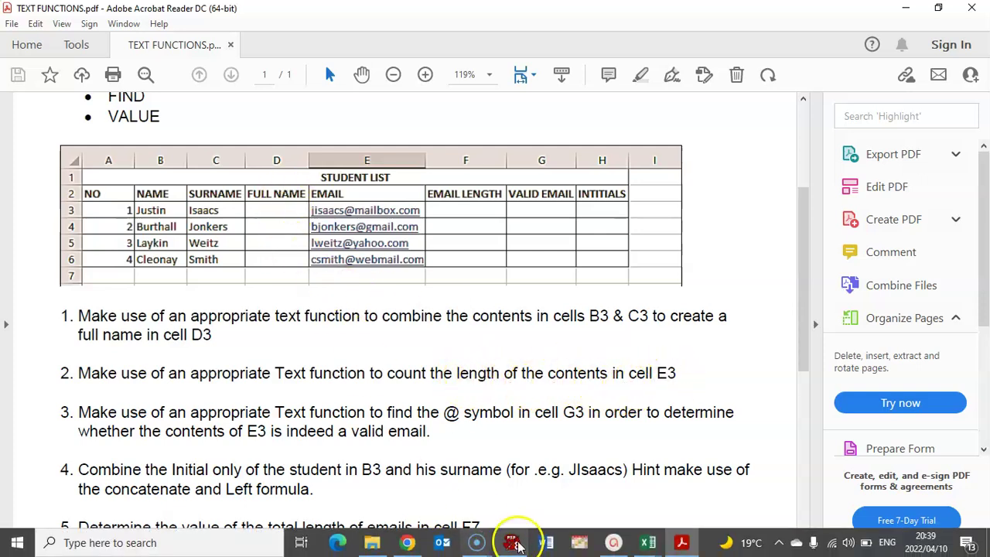
pyautogui.moveTo(648, 543)
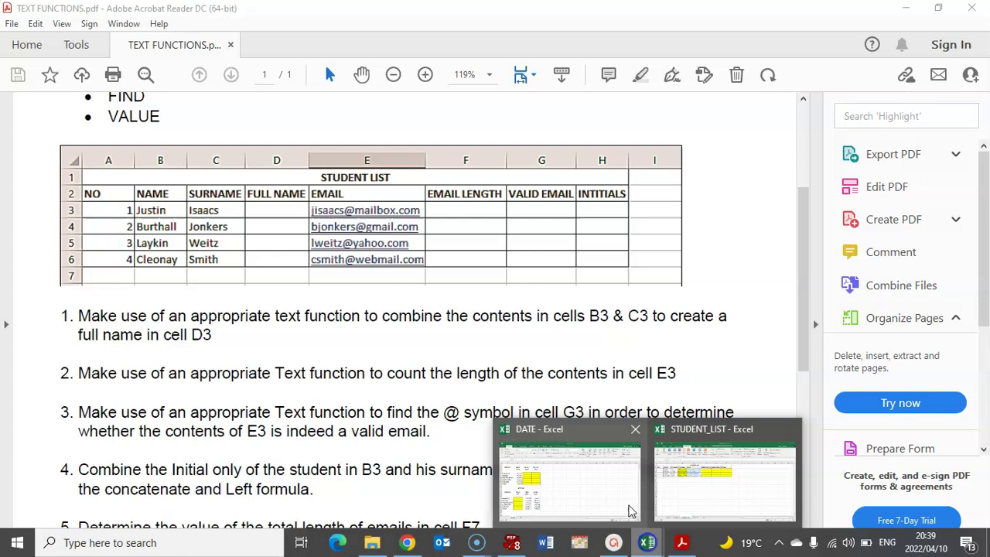
pyautogui.click(671, 475)
# - Close the DATE workbook and open Insert Function for cell F3
pyautogui.moveTo(614, 532)
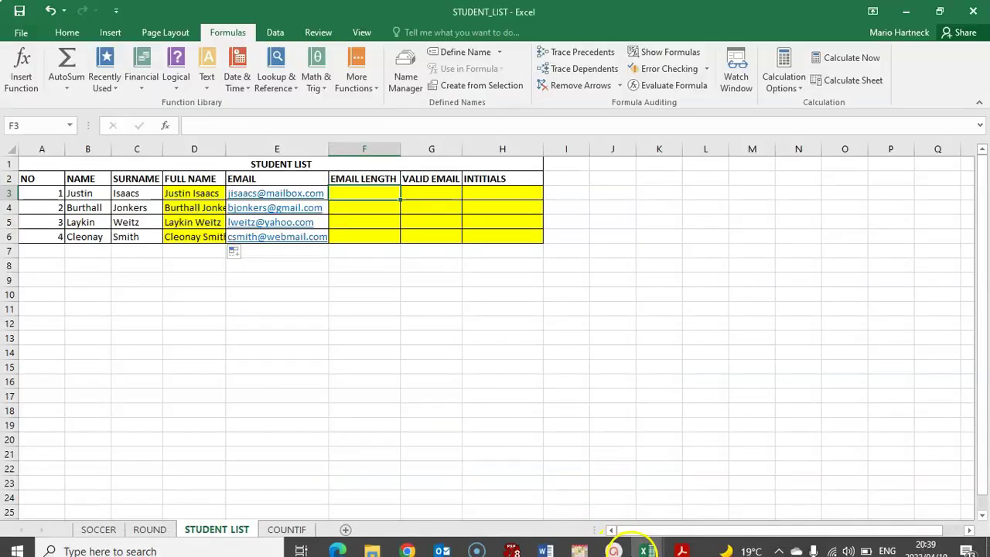
pyautogui.moveTo(648, 542)
pyautogui.click(635, 430)
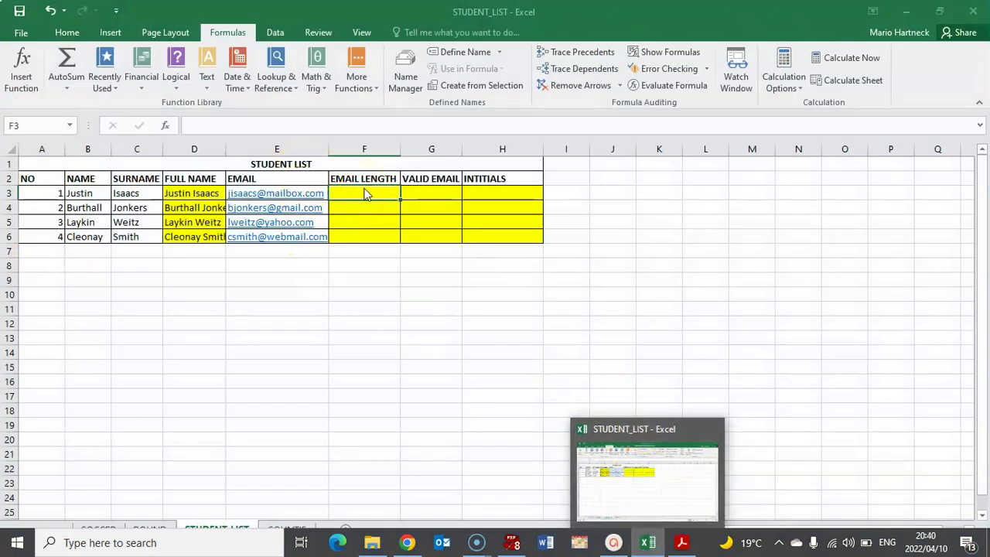
pyautogui.click(22, 77)
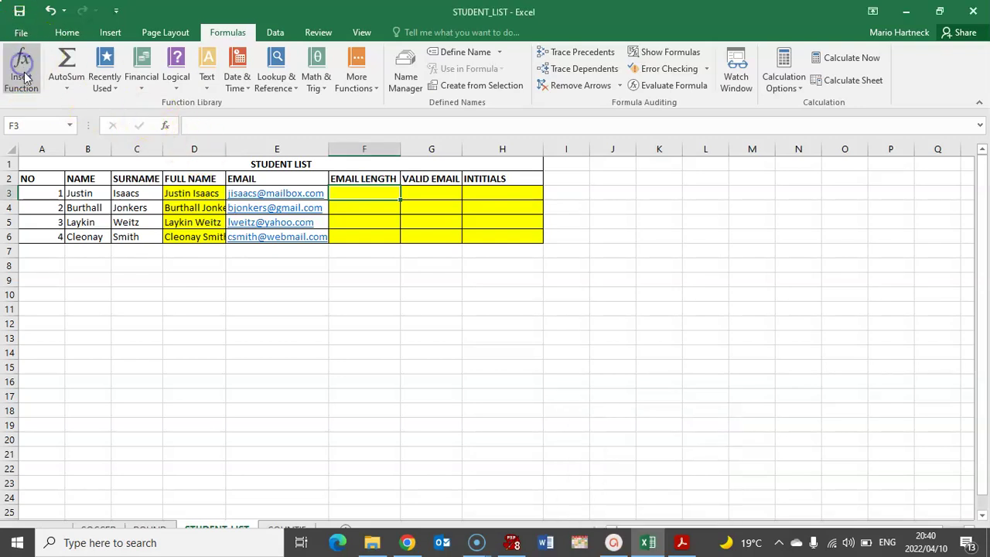
# - Find the LEN function and enter =LEN(E3) in F3
pyautogui.write('LEN')
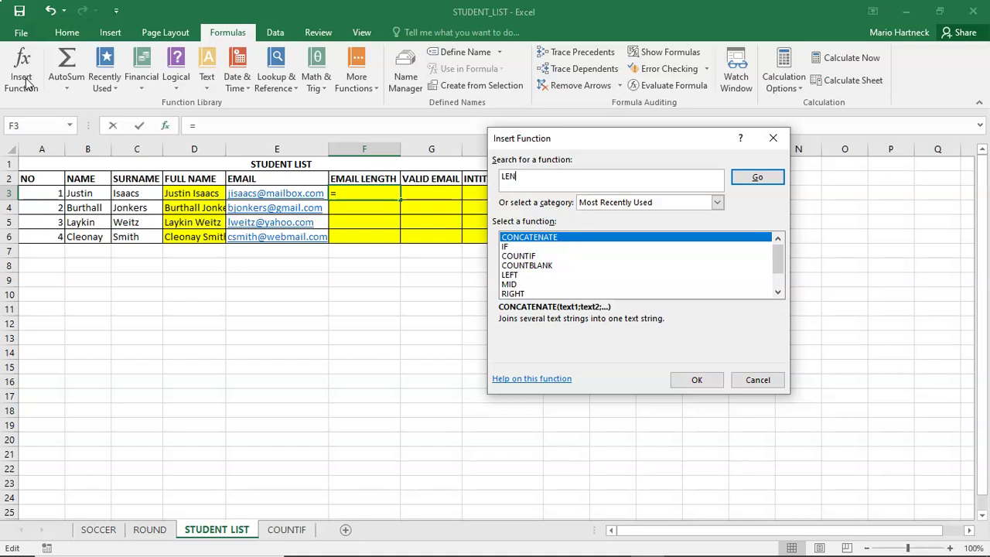
pyautogui.press('Return')
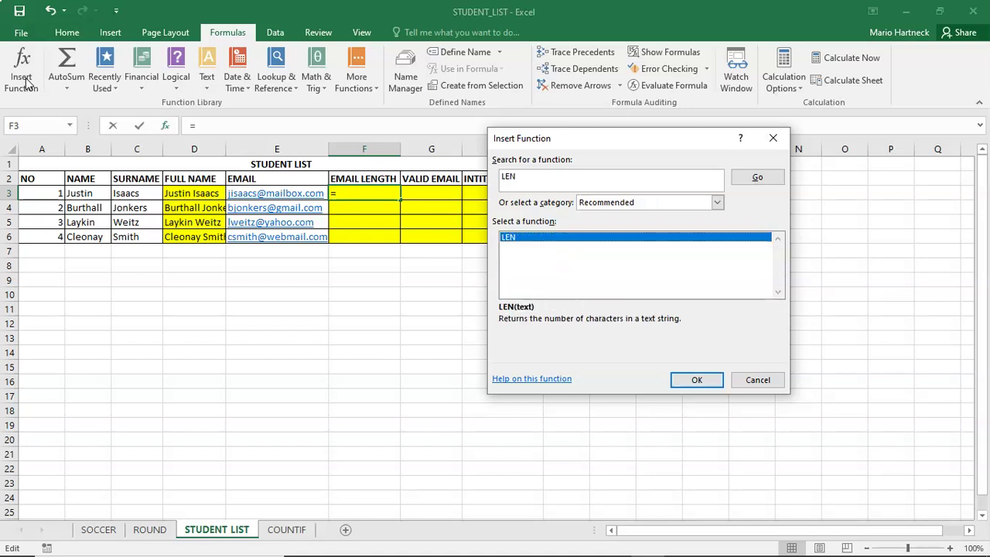
pyautogui.click(698, 379)
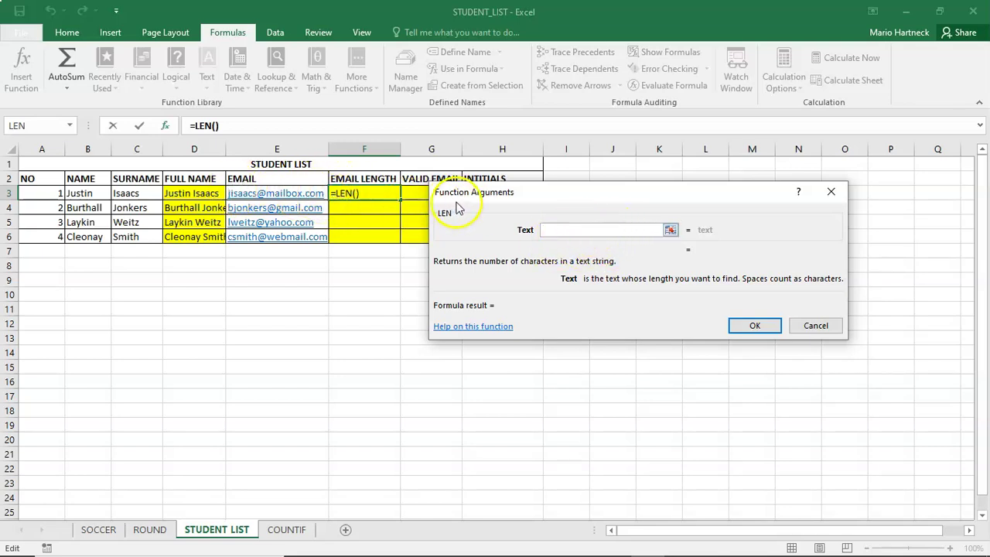
pyautogui.click(265, 196)
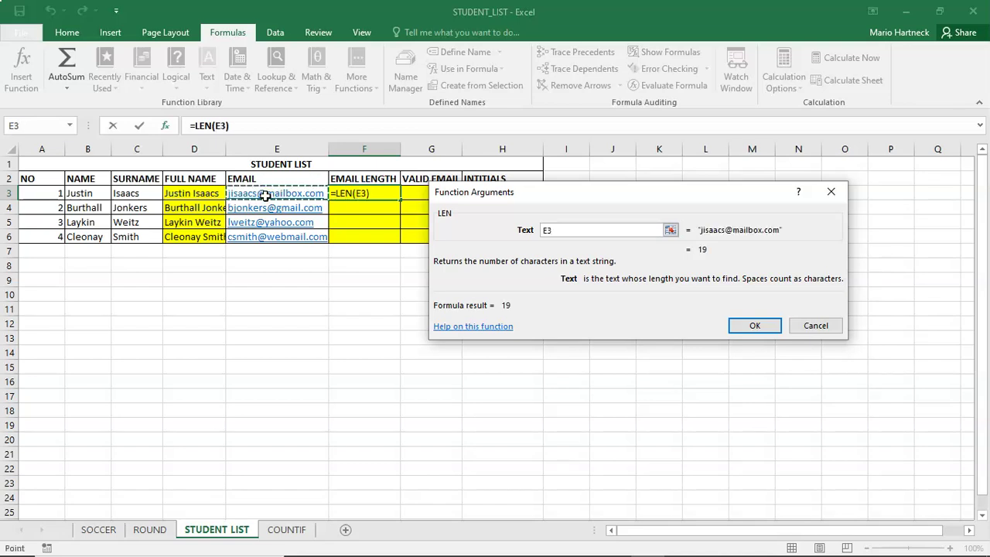
pyautogui.click(747, 325)
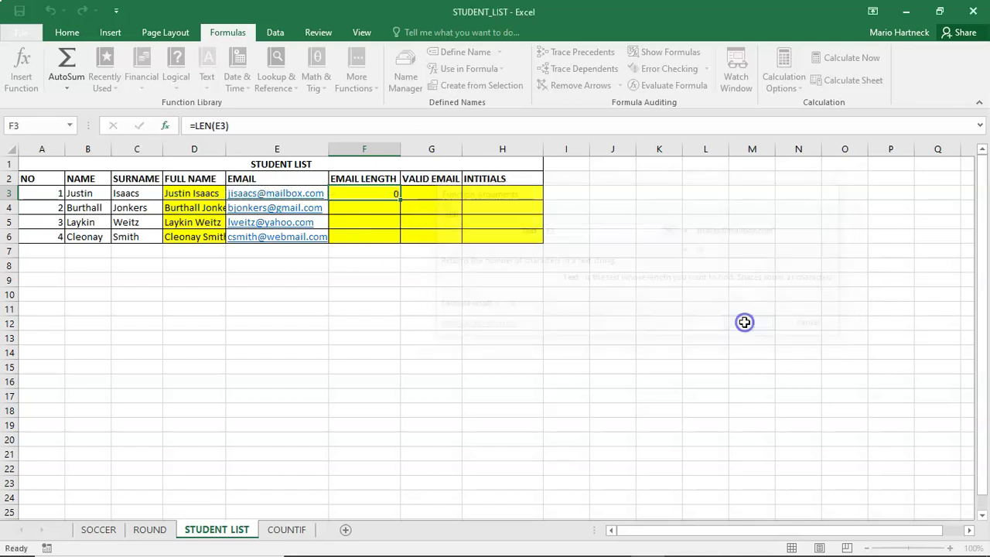
# - Copy the LEN formula down to F6 and verify lengths 19, 18, 16 and 18
pyautogui.moveTo(402, 201); pyautogui.dragTo(399, 242)
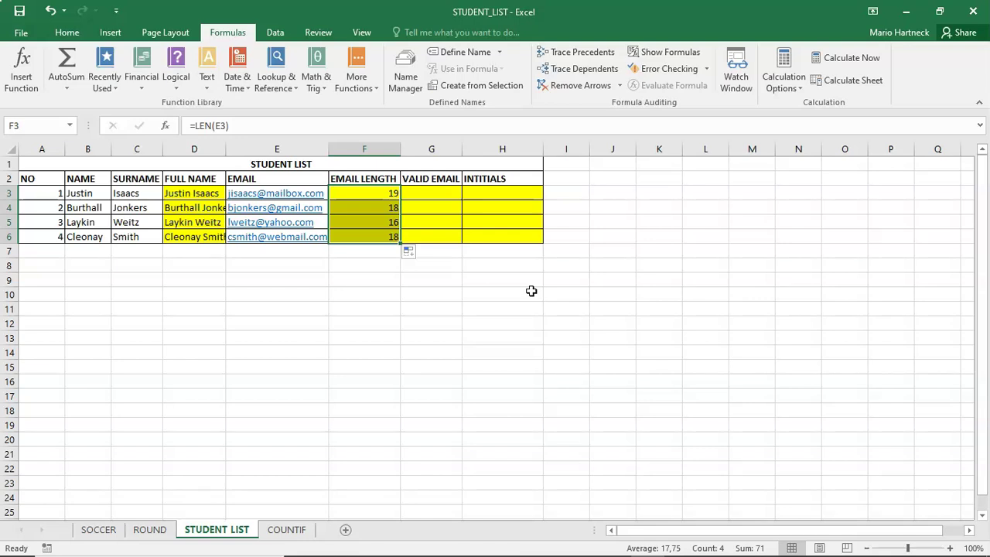
pyautogui.click(392, 209)
pyautogui.click(391, 224)
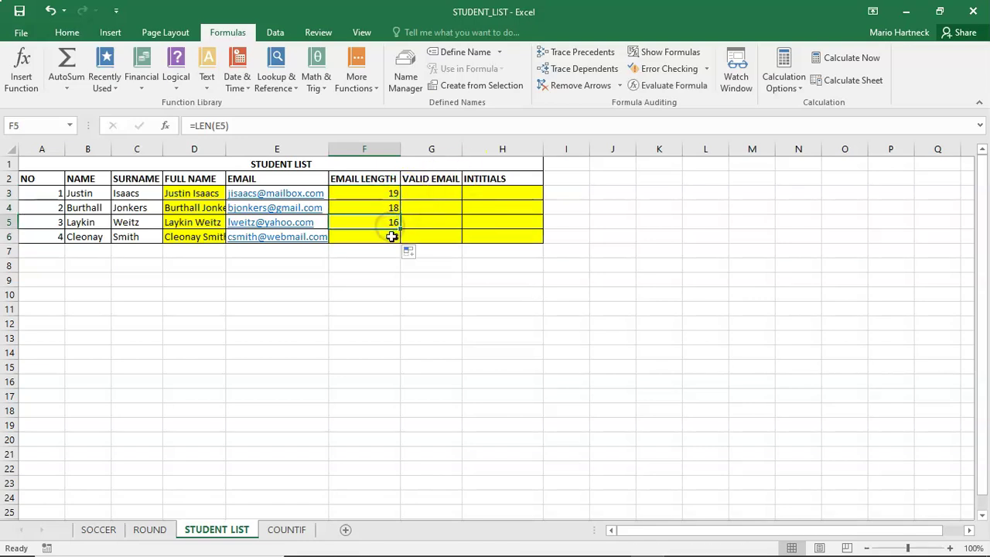
pyautogui.click(390, 238)
pyautogui.click(435, 192)
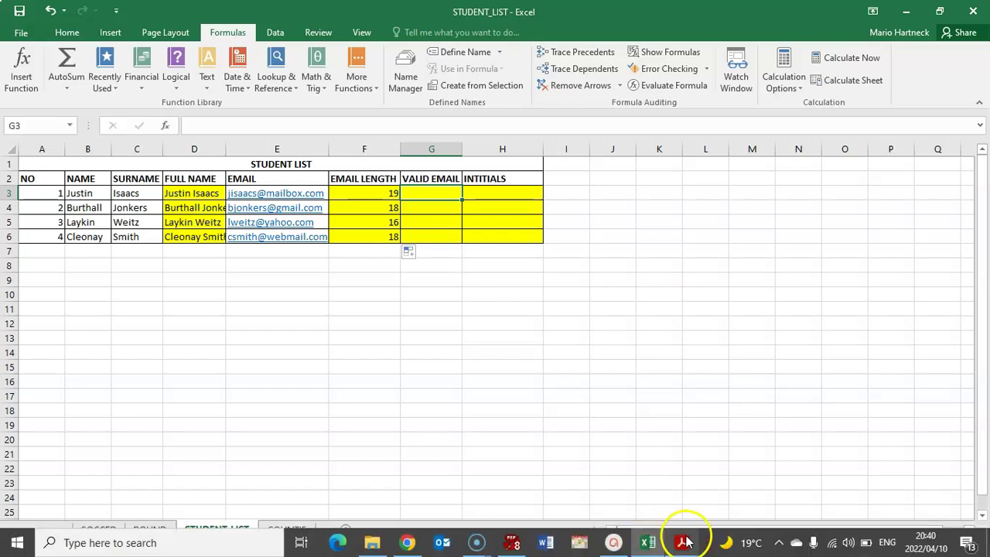
pyautogui.click(683, 542)
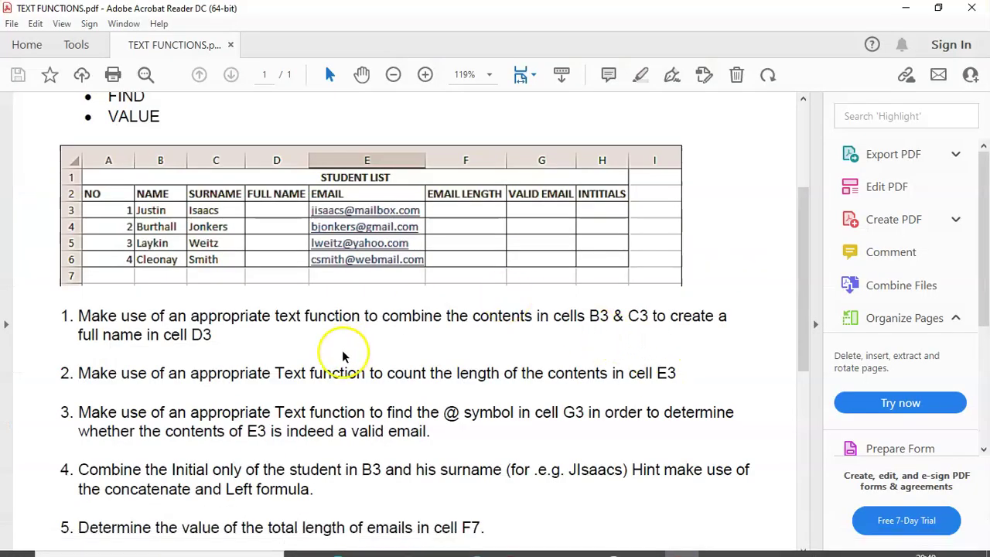
pyautogui.scroll(-3, 344, 356)
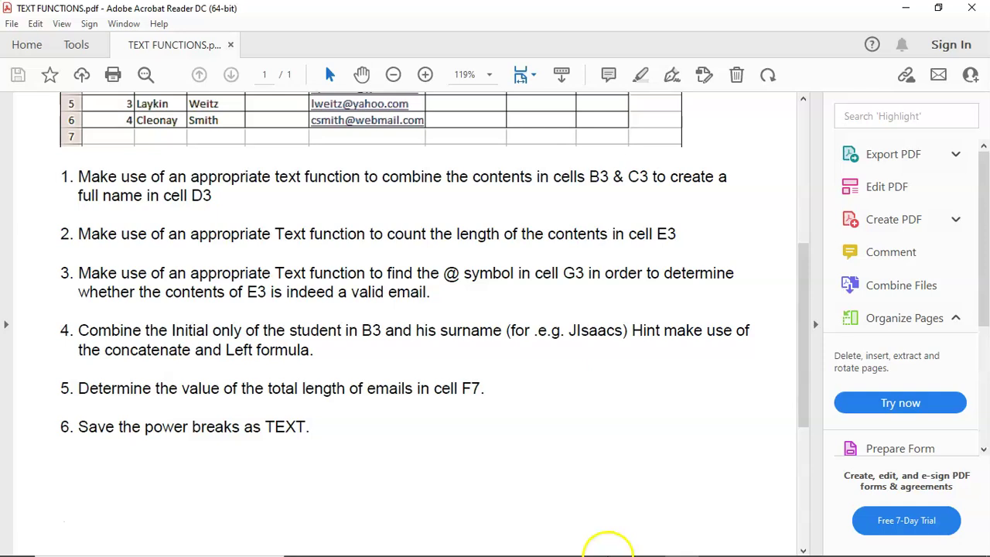
pyautogui.moveTo(626, 544)
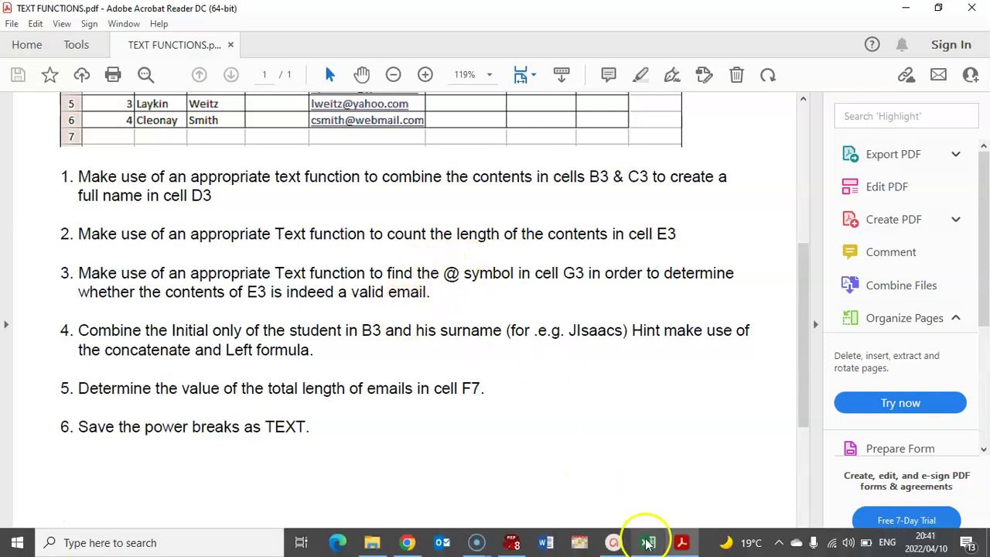
pyautogui.click(647, 541)
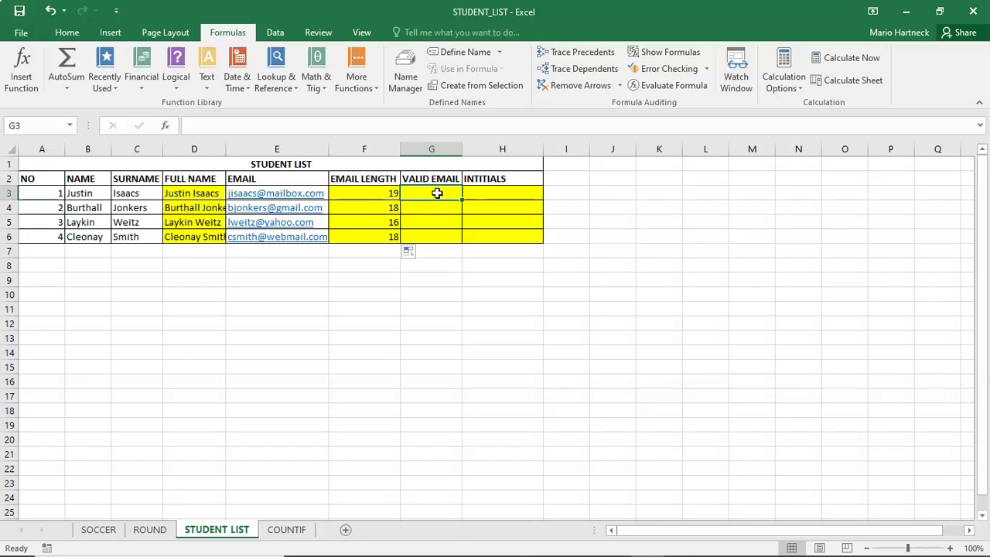
# - Search for FIND in Insert Function and start =FIND() in G3
pyautogui.click(21, 66)
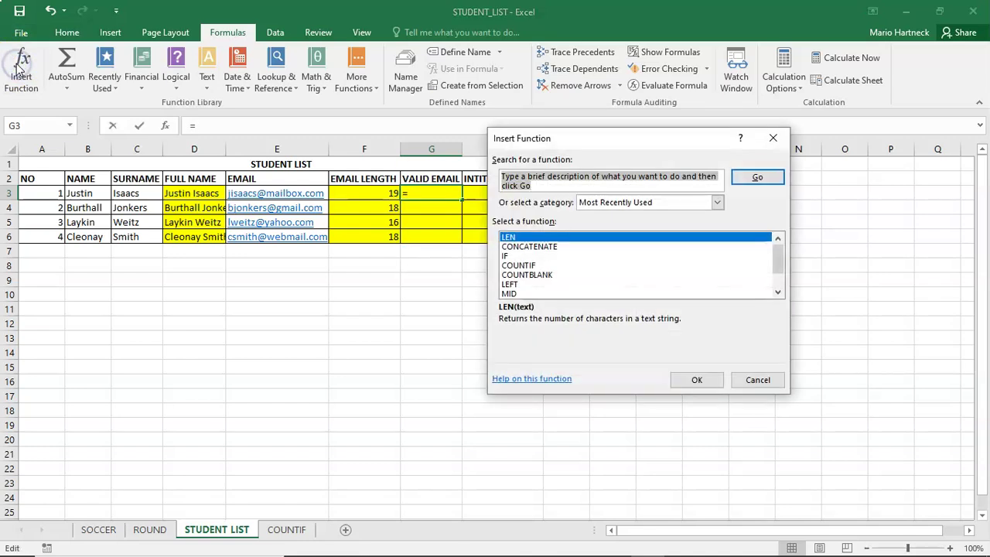
pyautogui.write('FIND')
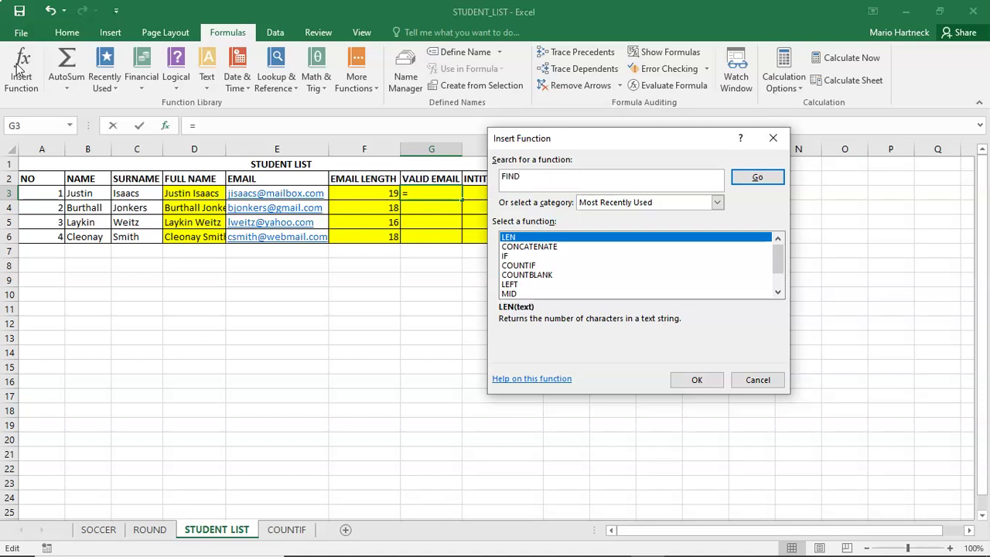
pyautogui.press('Return')
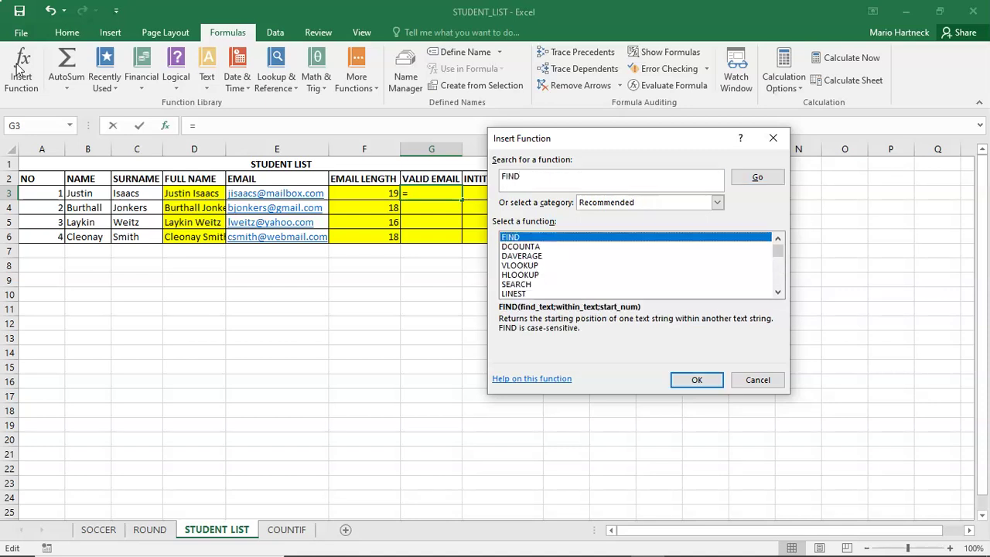
pyautogui.click(697, 380)
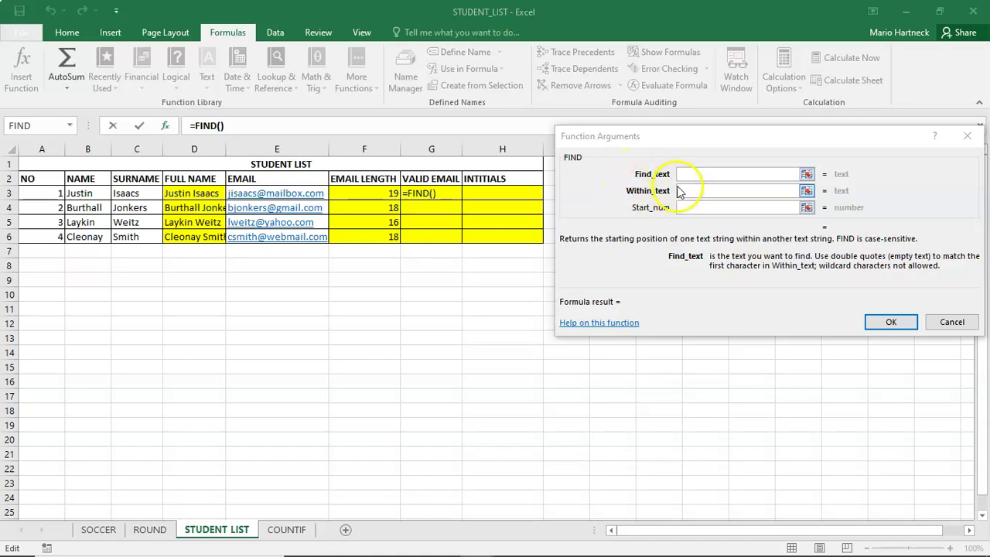
# - Set FIND to look for "@" within E3, giving =FIND("@";E3) in G3
pyautogui.click(684, 174)
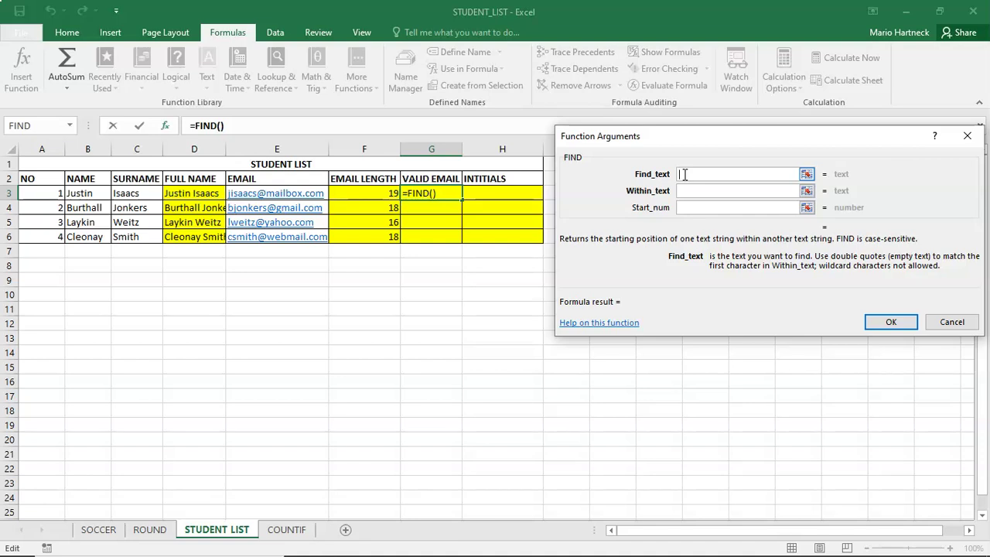
pyautogui.write('@')
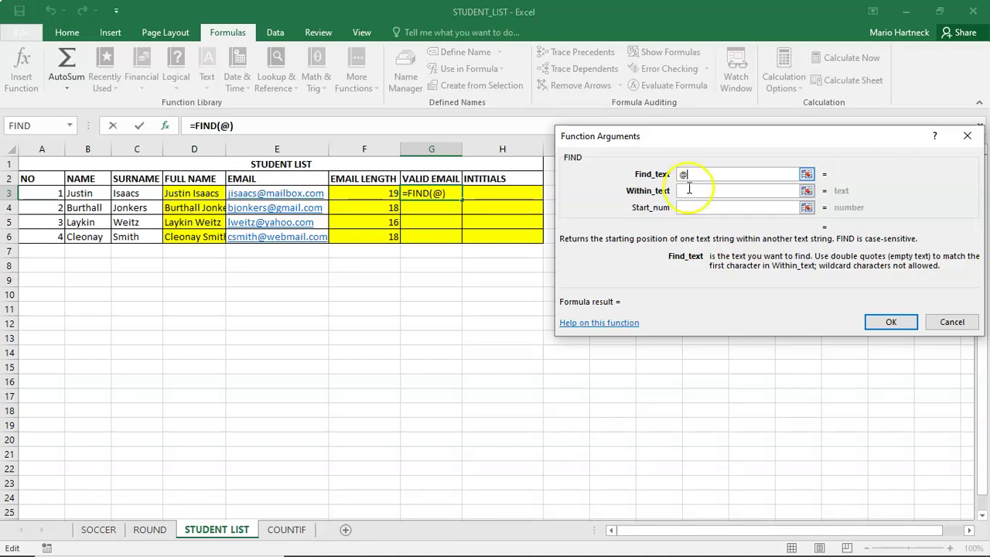
pyautogui.click(690, 194)
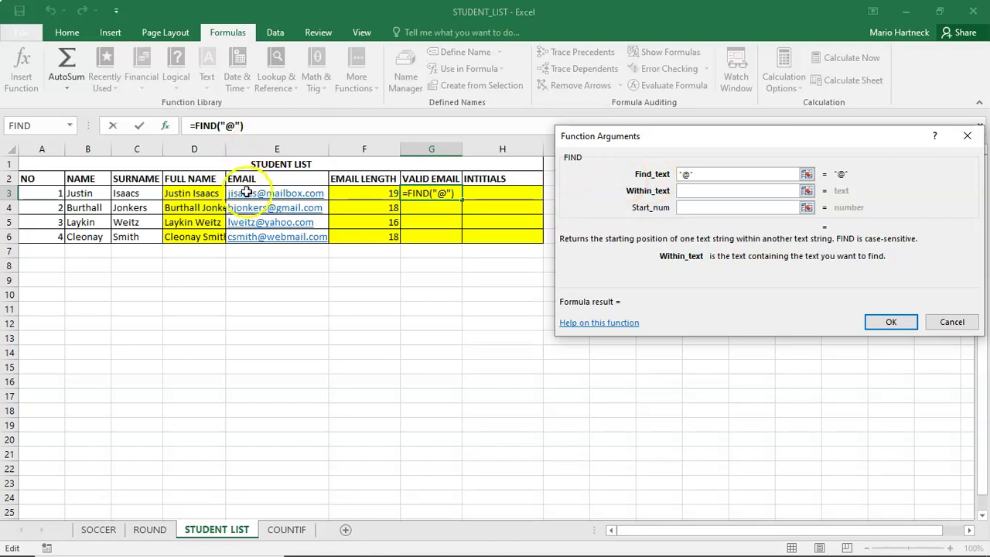
pyautogui.click(261, 193)
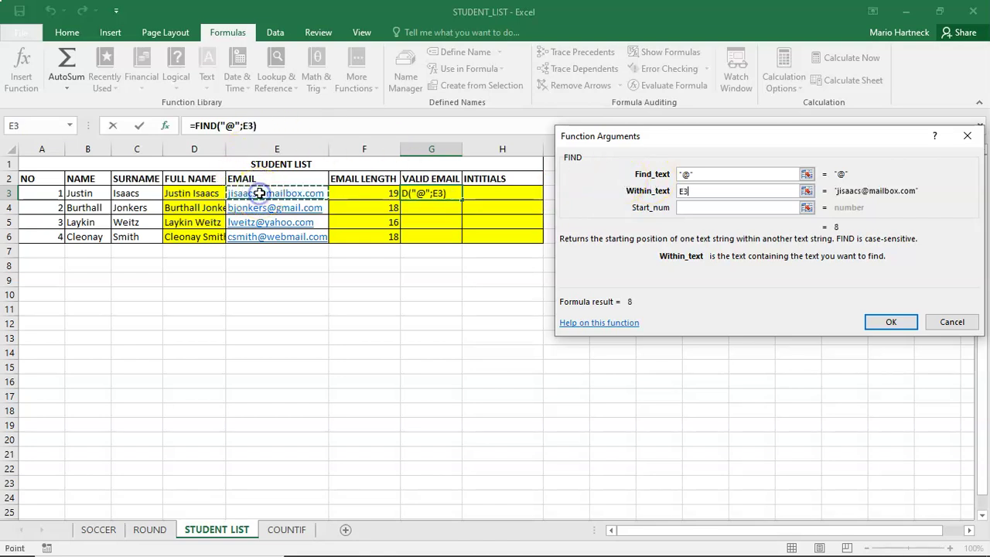
pyautogui.click(891, 323)
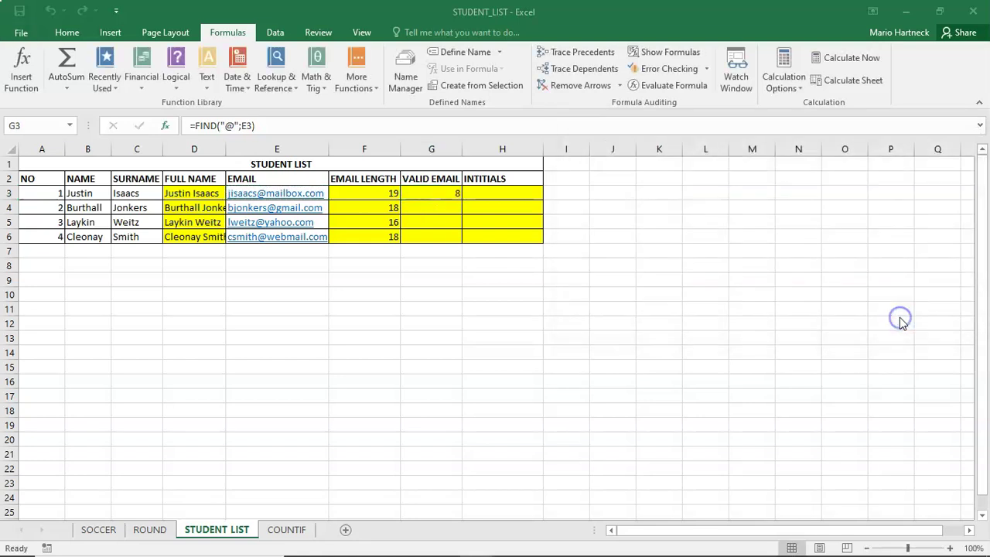
# - Copy the FIND formula from G3 down to G6, showing 8, 9, 7 and 7
pyautogui.click(430, 191)
pyautogui.moveTo(461, 200); pyautogui.dragTo(452, 243)
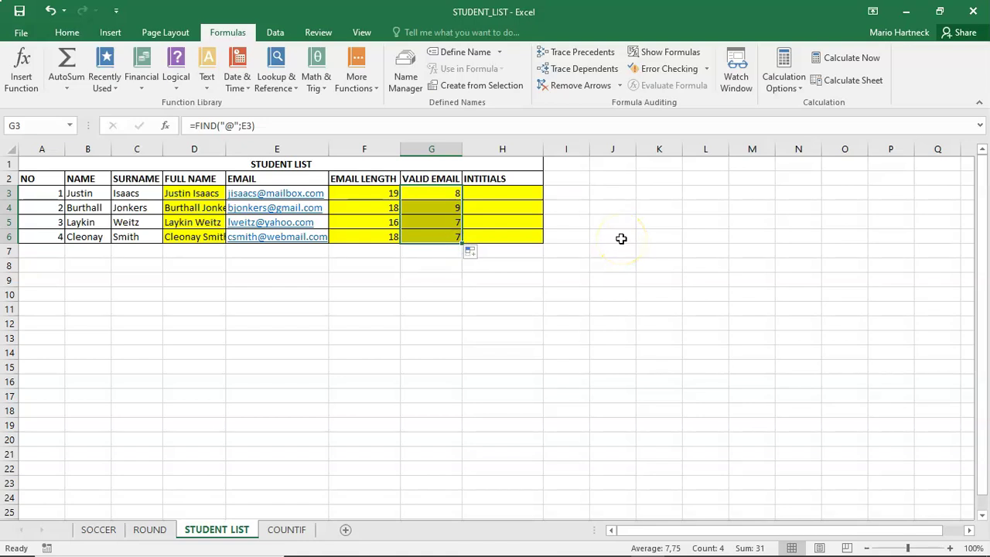
pyautogui.click(510, 194)
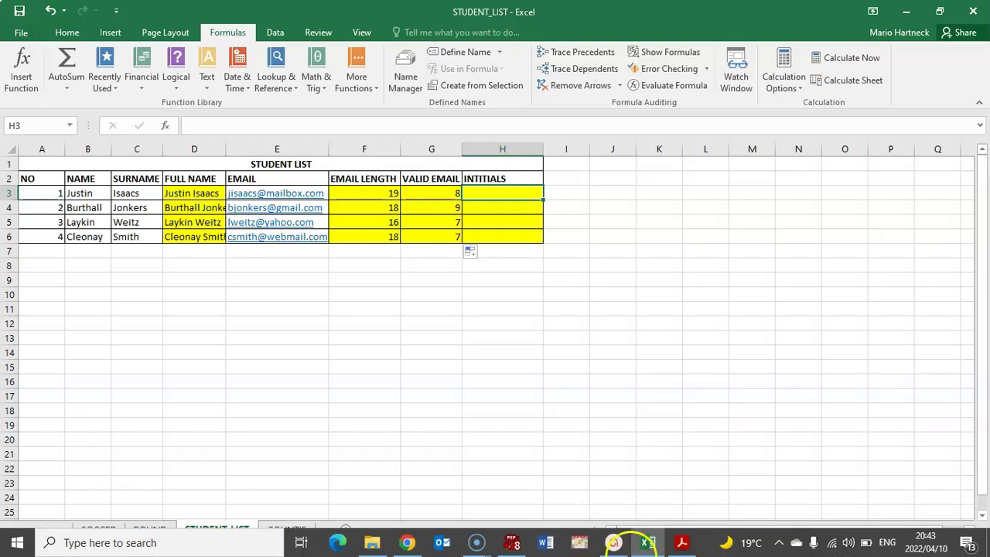
pyautogui.click(678, 543)
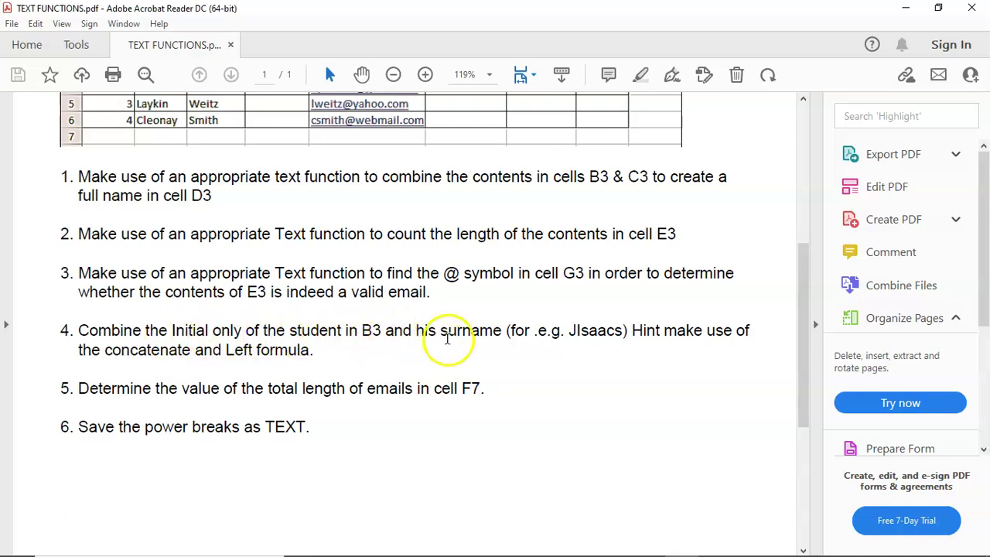
pyautogui.scroll(1, 533, 356)
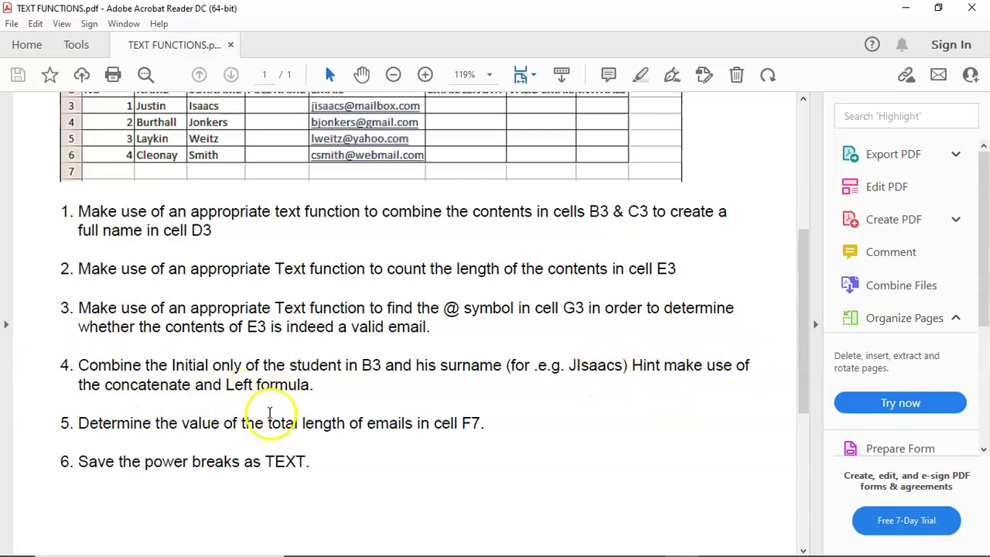
pyautogui.scroll(3, 265, 417)
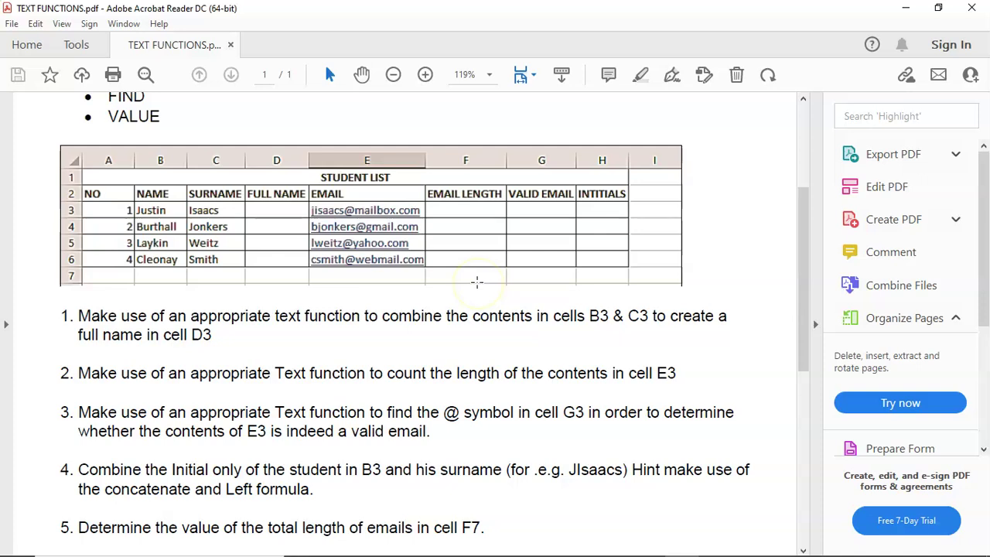
pyautogui.moveTo(587, 552)
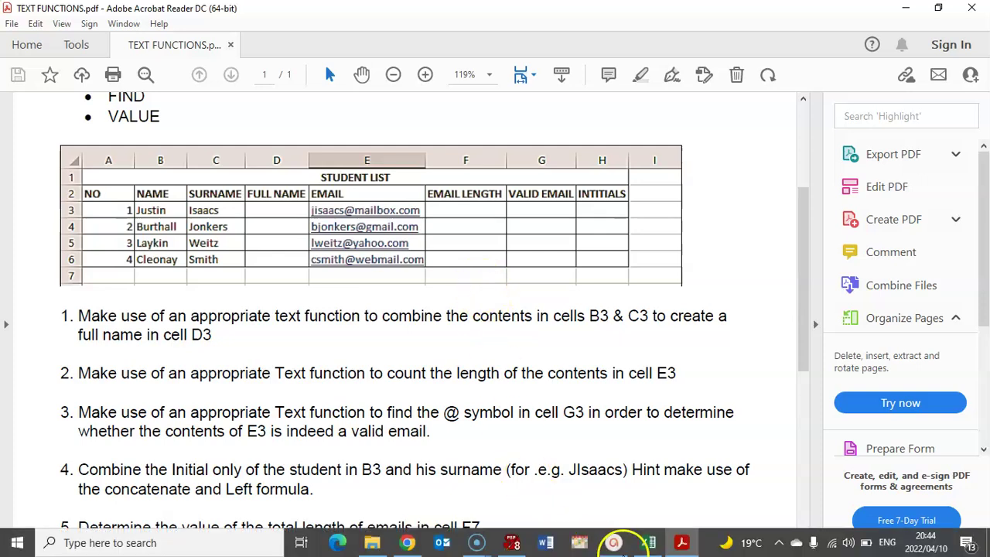
# - Enter =CONCATENATE(LEFT(B3;1);" ";C3) in H3 to combine the first initial and surname
pyautogui.click(654, 547)
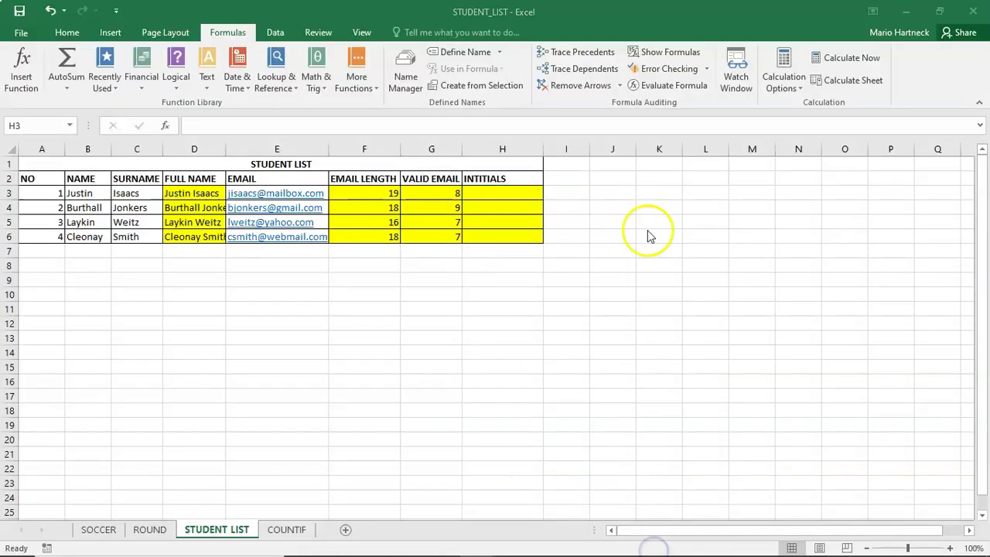
pyautogui.click(493, 192)
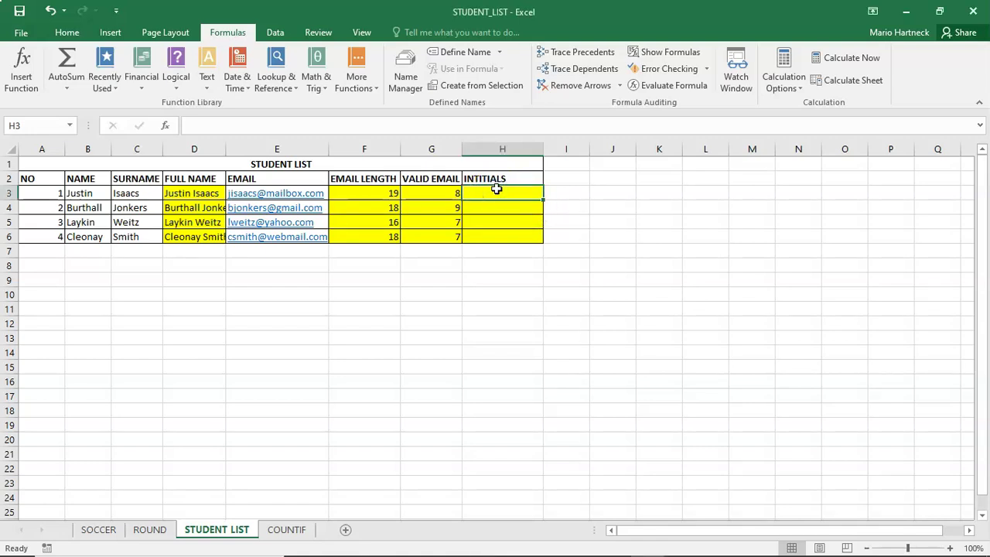
pyautogui.write('=')
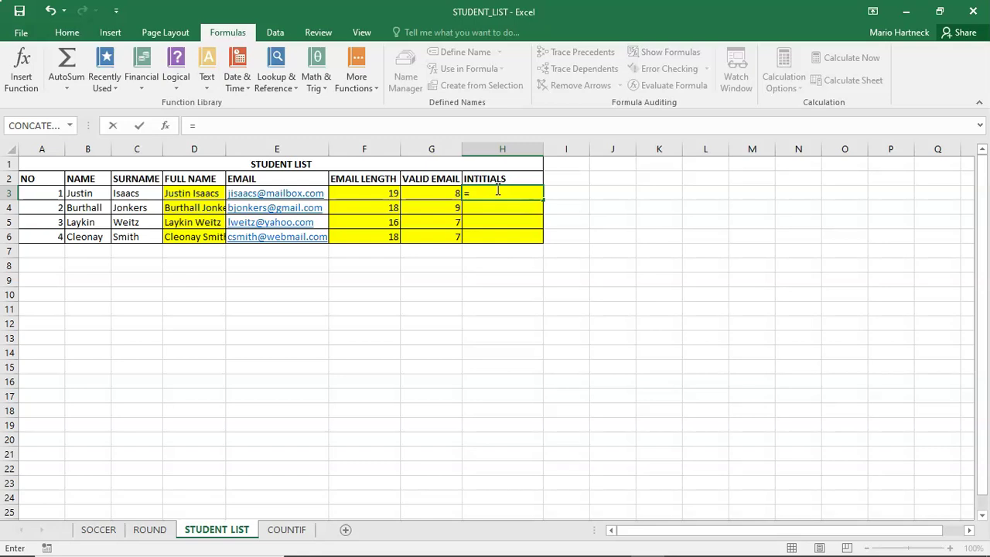
pyautogui.write('CON')
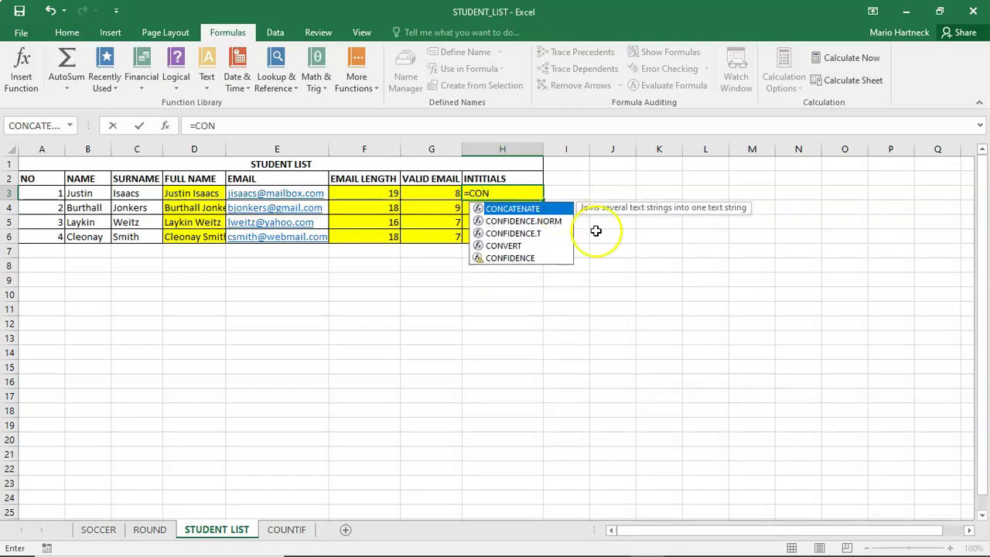
pyautogui.doubleClick(550, 210)
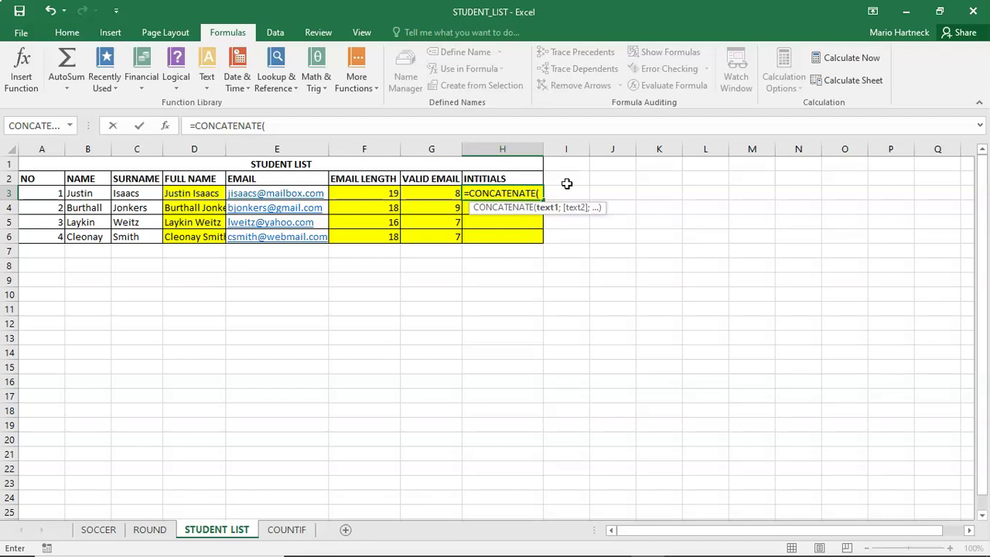
pyautogui.write('LEFT')
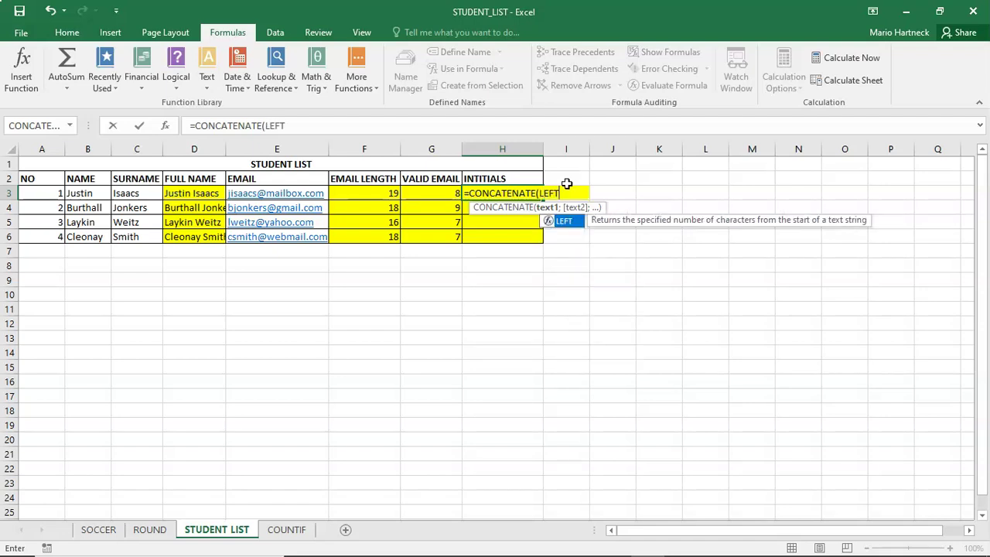
pyautogui.write('(')
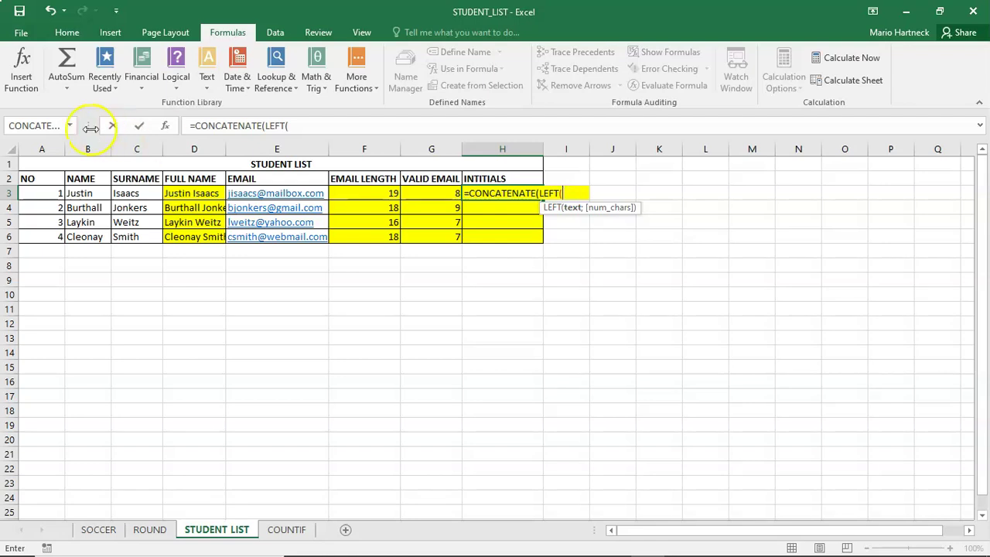
pyautogui.click(84, 193)
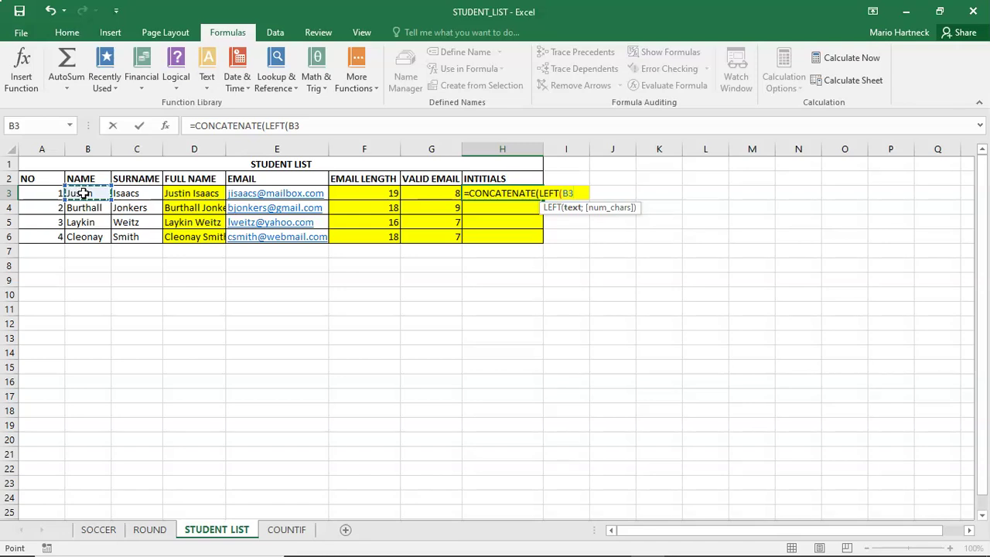
pyautogui.write(';')
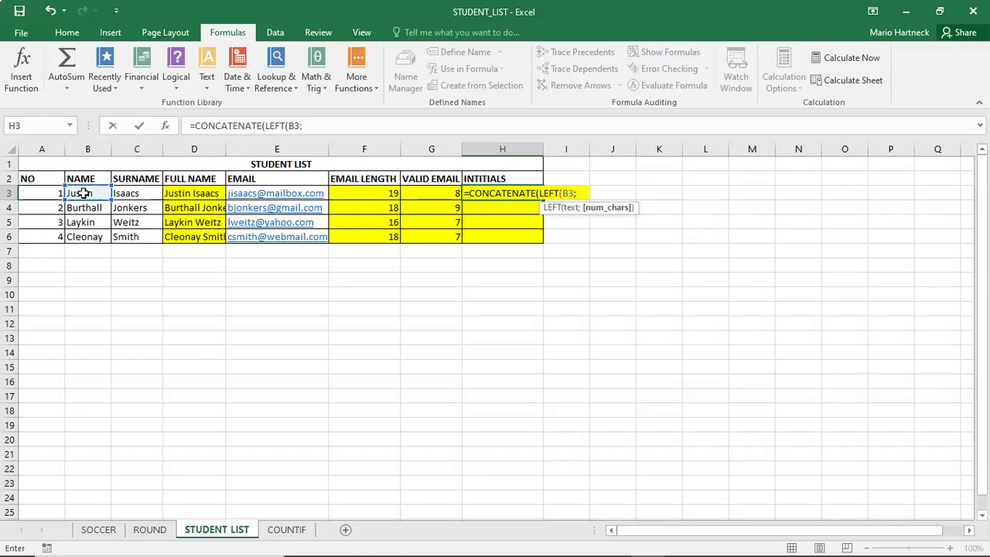
pyautogui.write('1);')
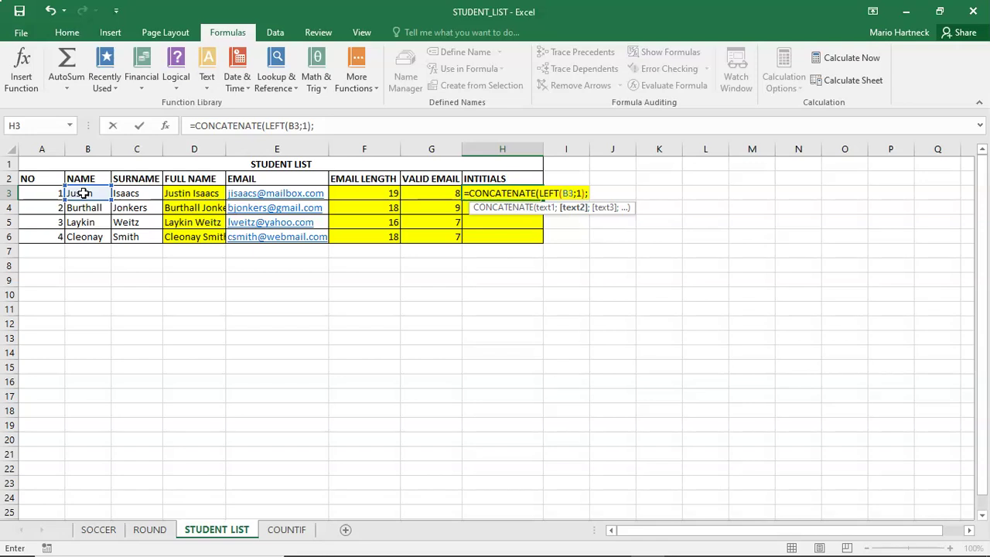
pyautogui.write('" "')
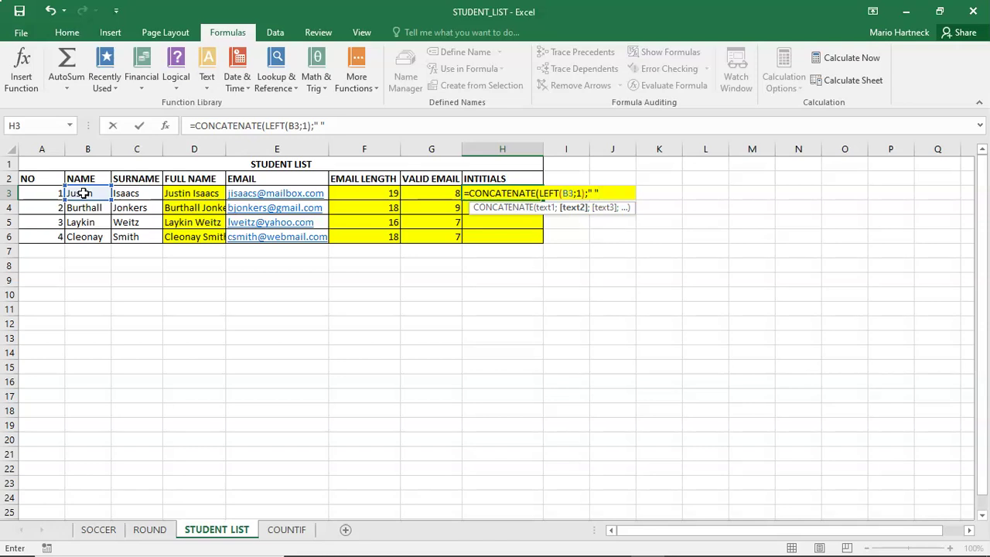
pyautogui.write('";')
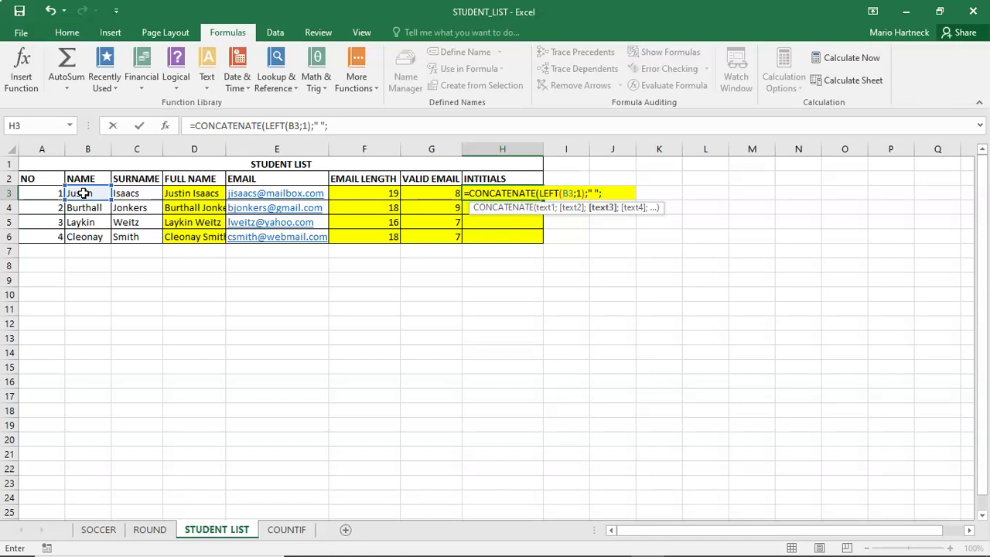
pyautogui.click(133, 194)
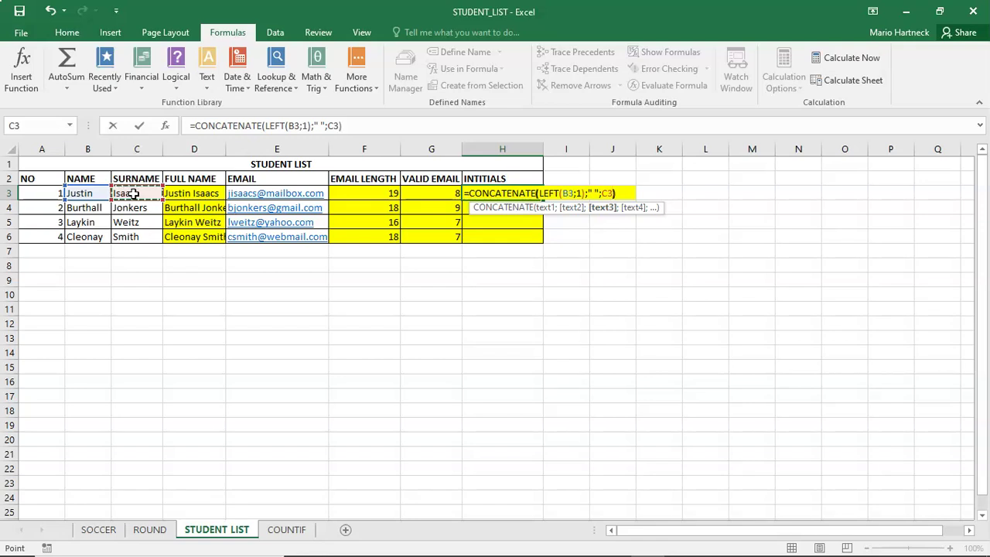
pyautogui.write(')')
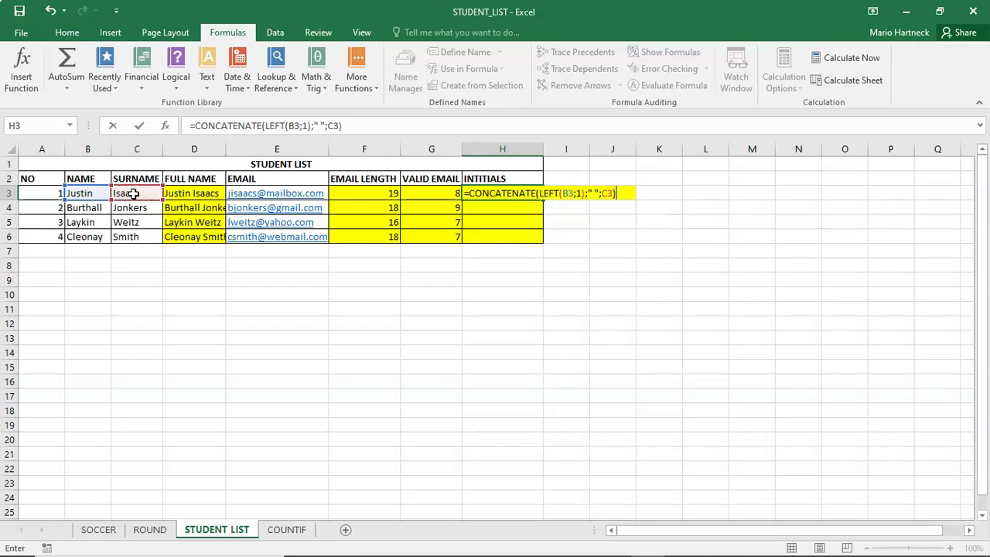
# - Confirm the H3 initials formula and fill it down through H6 for all students
pyautogui.press('Return')
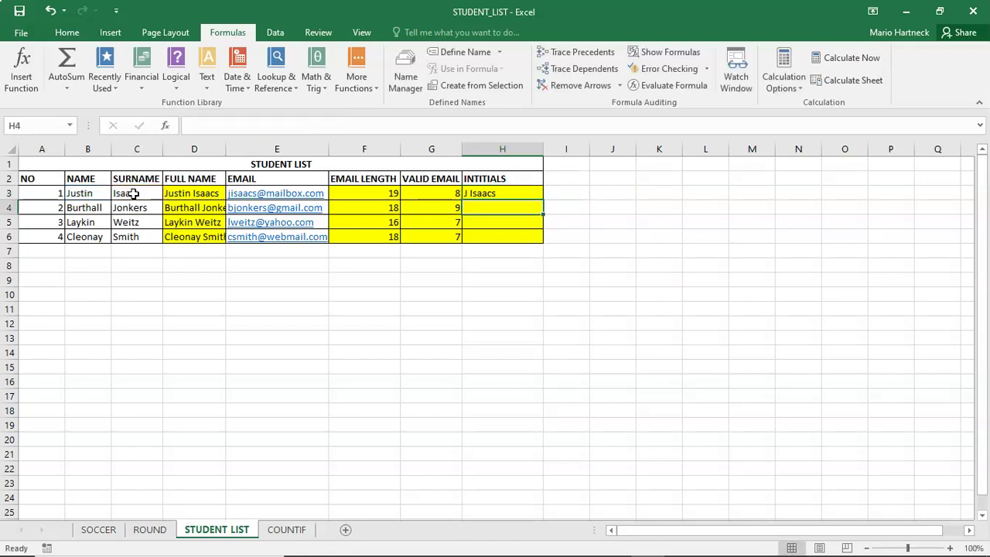
pyautogui.click(529, 190)
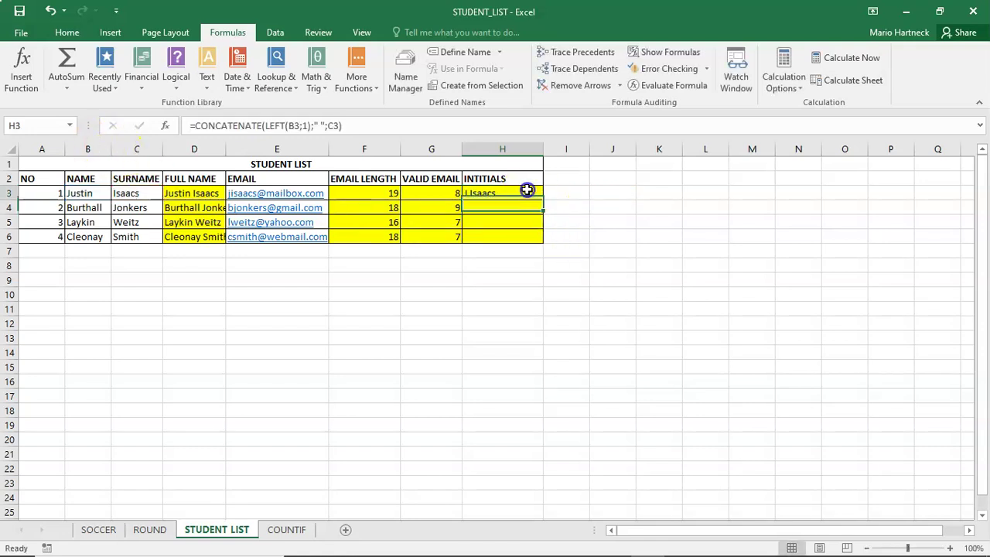
pyautogui.moveTo(544, 200); pyautogui.dragTo(539, 224)
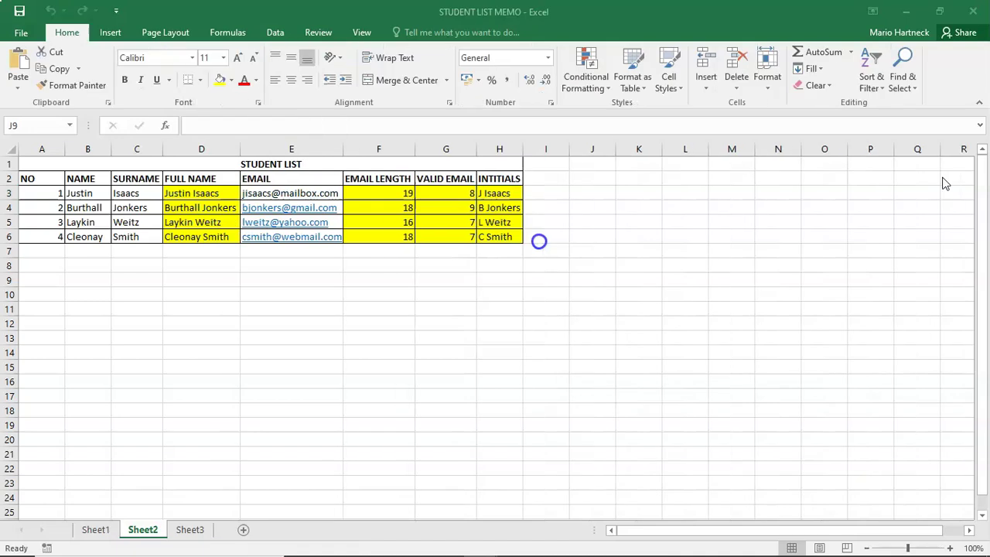